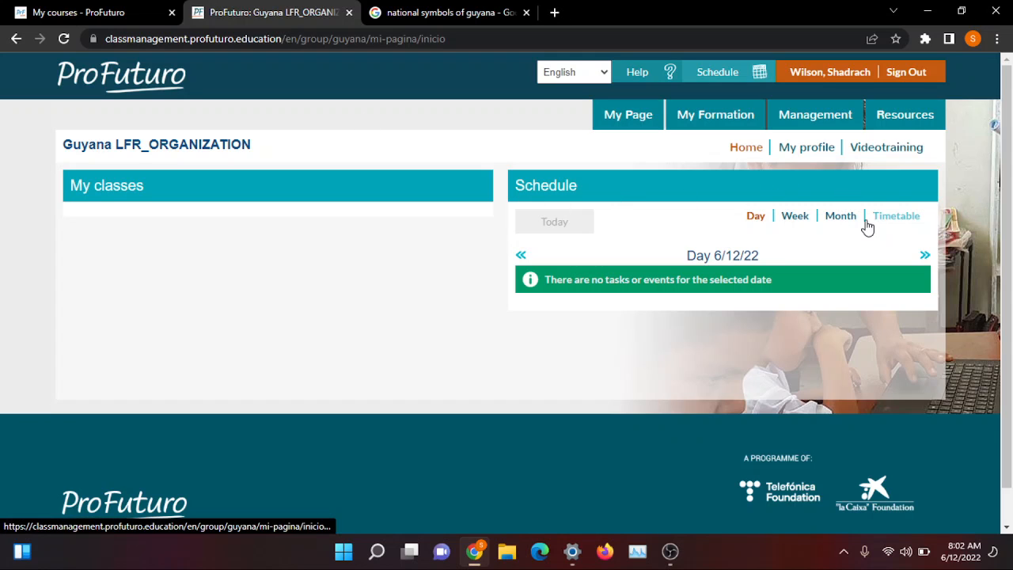
Open the resources library and look through the listed resources and the category, tag and date filters
{"action": "left_click", "coordinate": [907, 119]}
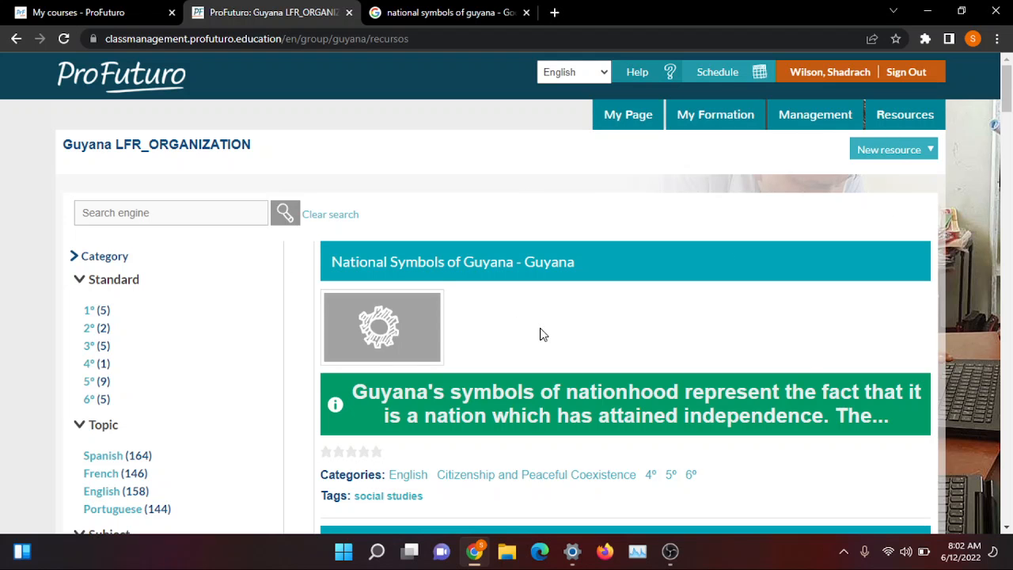
{"action": "scroll", "coordinate": [540, 327], "scroll_direction": "down", "scroll_amount": 5}
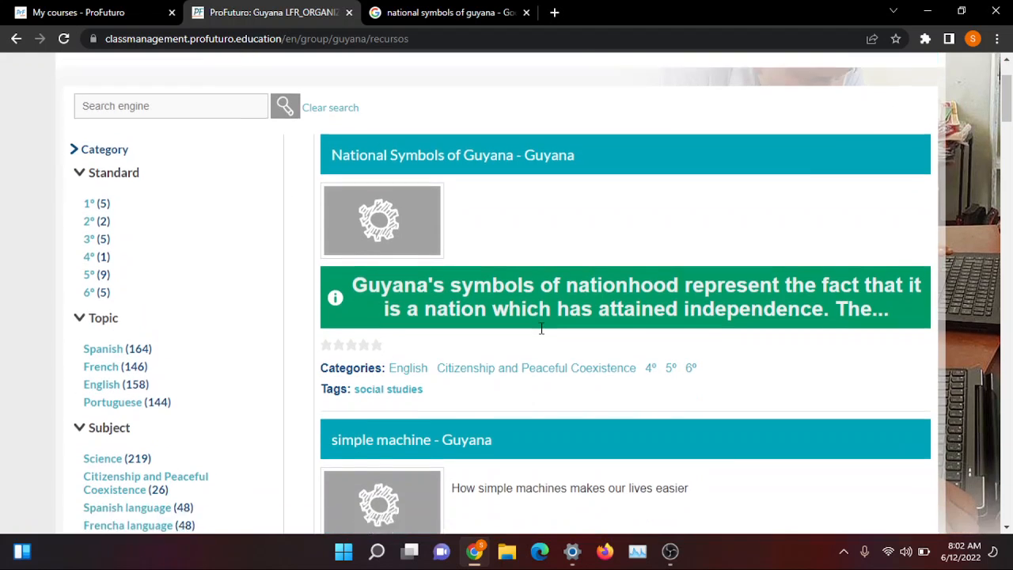
{"action": "scroll", "coordinate": [539, 333], "scroll_direction": "down", "scroll_amount": 5}
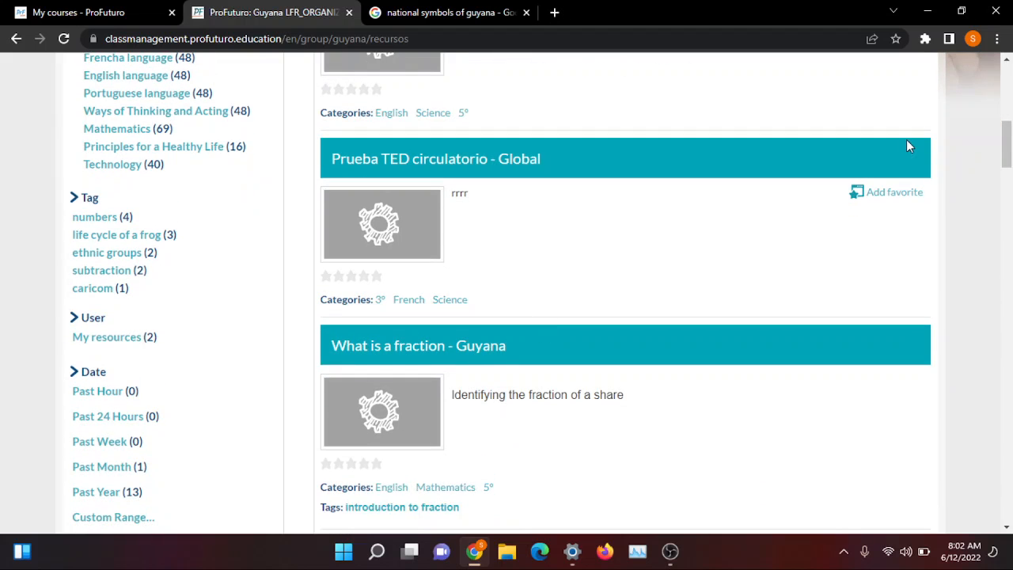
{"action": "scroll", "coordinate": [689, 253], "scroll_direction": "down", "scroll_amount": 4}
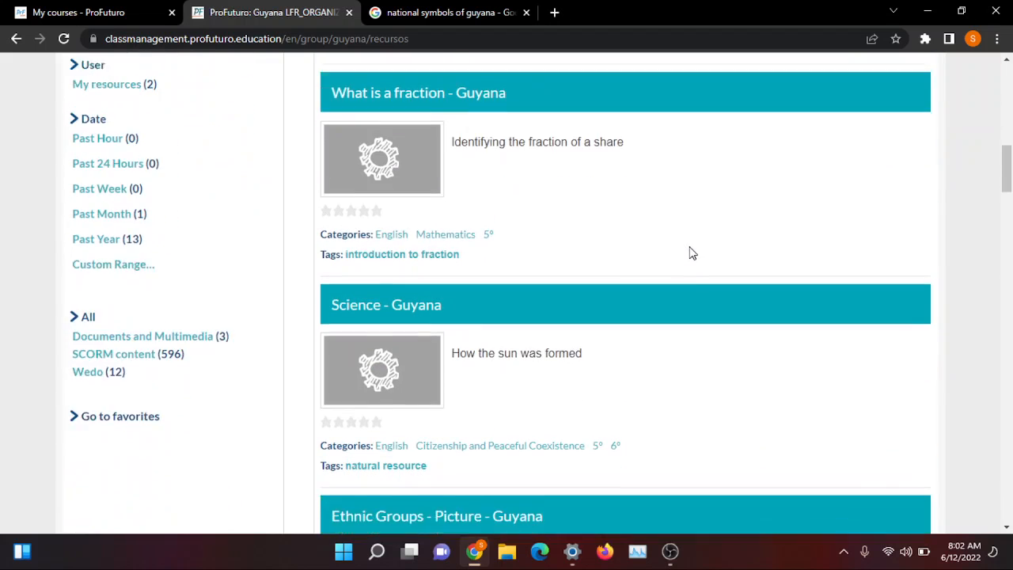
{"action": "scroll", "coordinate": [689, 253], "scroll_direction": "up", "scroll_amount": 5}
{"action": "scroll", "coordinate": [689, 253], "scroll_direction": "up", "scroll_amount": 8}
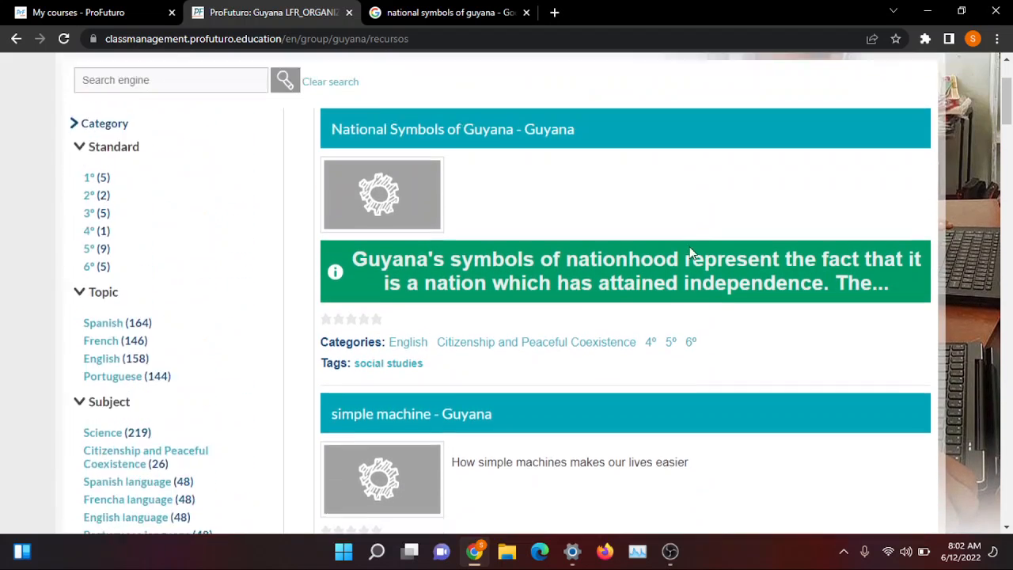
{"action": "scroll", "coordinate": [145, 389], "scroll_direction": "down", "scroll_amount": 2}
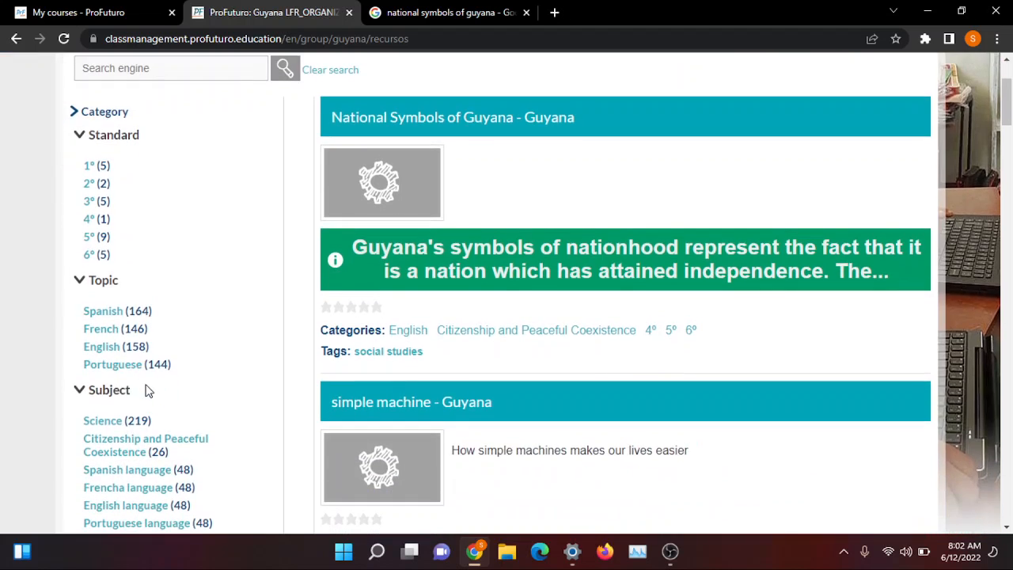
{"action": "scroll", "coordinate": [145, 388], "scroll_direction": "up", "scroll_amount": 2}
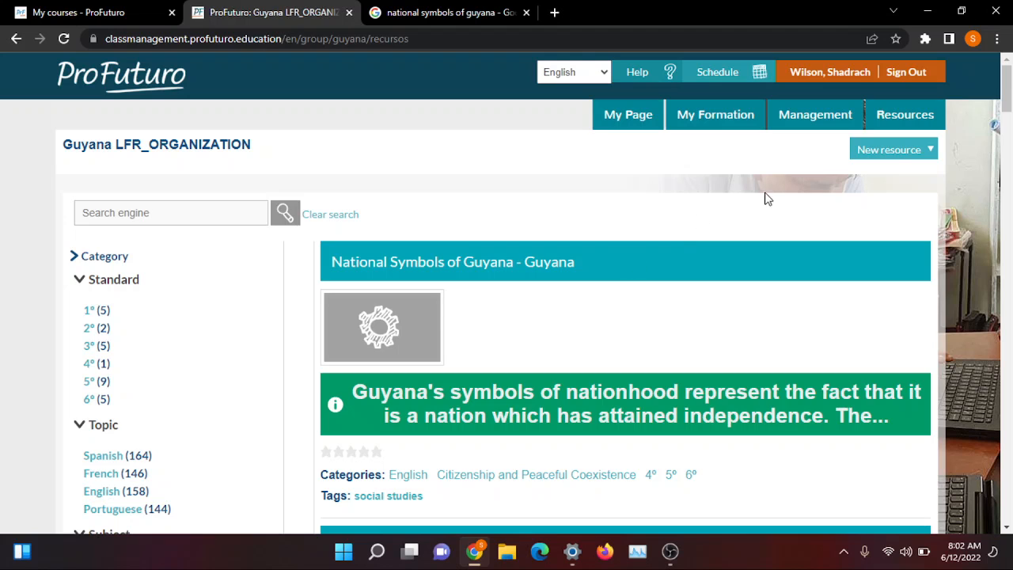
Create a new Wedo resource and title it "National Symbols of Guyana"
{"action": "left_click", "coordinate": [926, 159]}
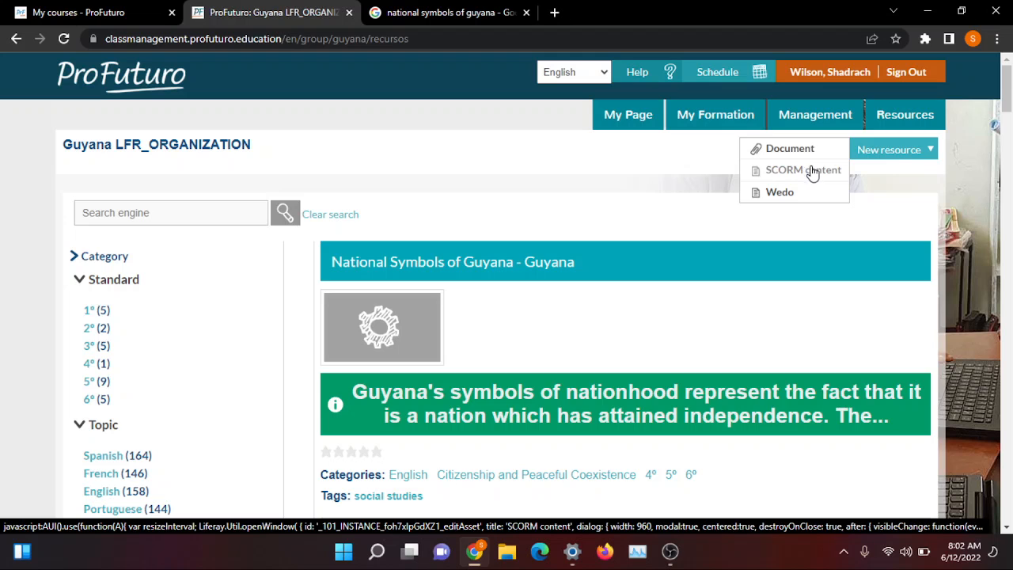
{"action": "left_click", "coordinate": [780, 194]}
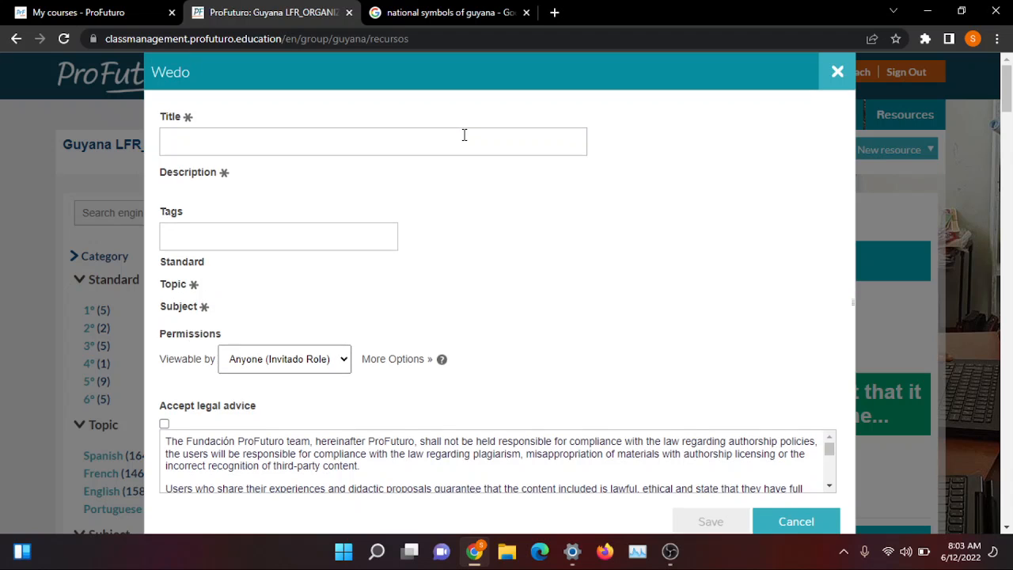
{"action": "left_click", "coordinate": [464, 135]}
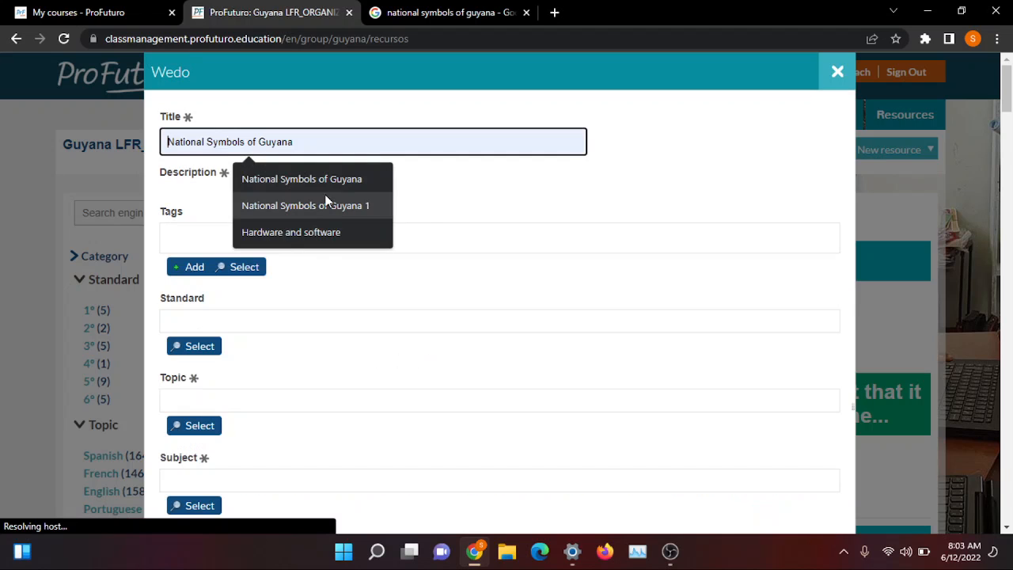
{"action": "left_click", "coordinate": [297, 182]}
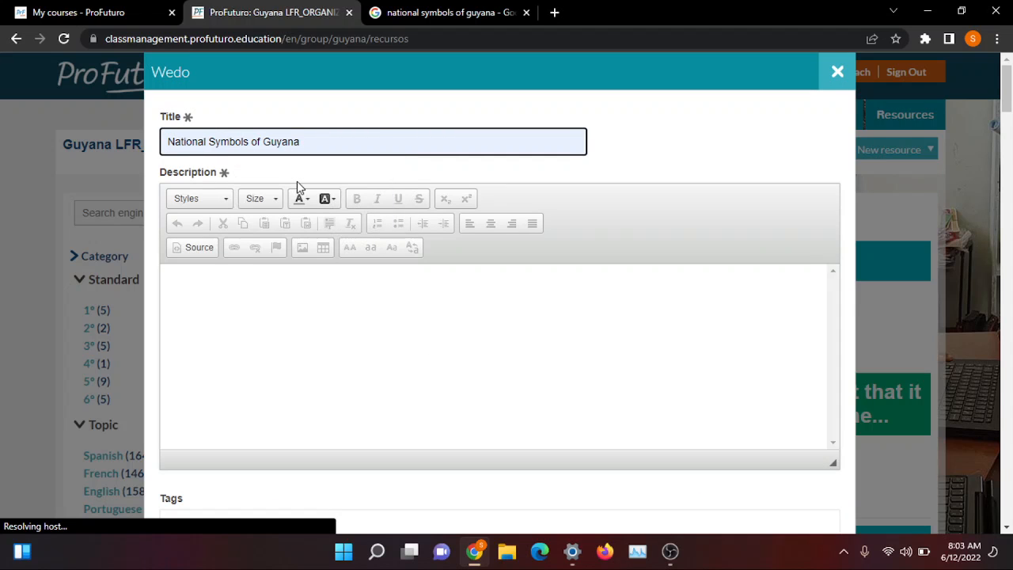
Enter the centred description "Guyana's symbols of nationhood represent the fact that it is a nation which has attained independence."
{"action": "left_click", "coordinate": [285, 293]}
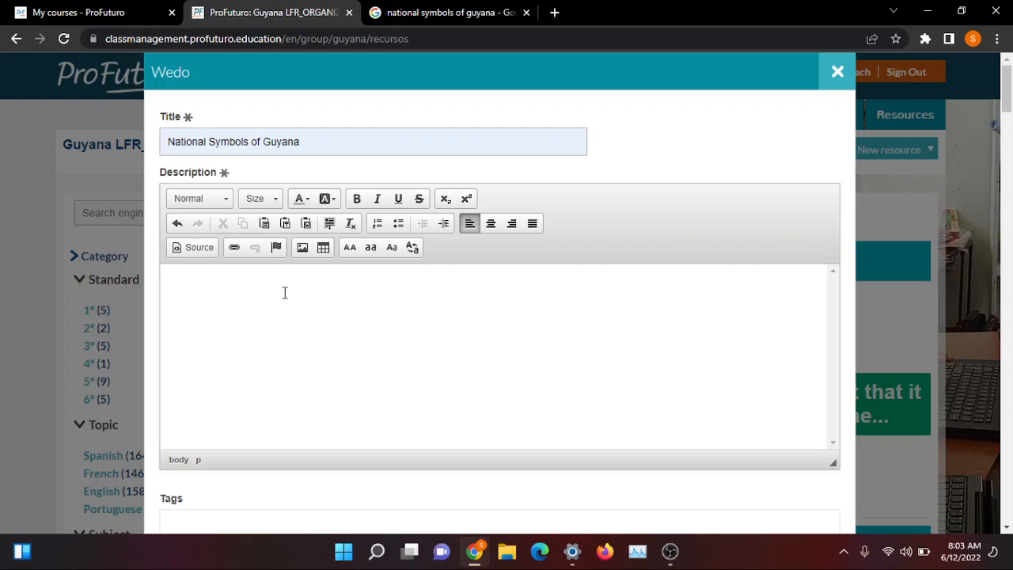
{"action": "type", "text": "Guyana's symbols of nationhood represent the fact that it is a nation which has attained independence."}
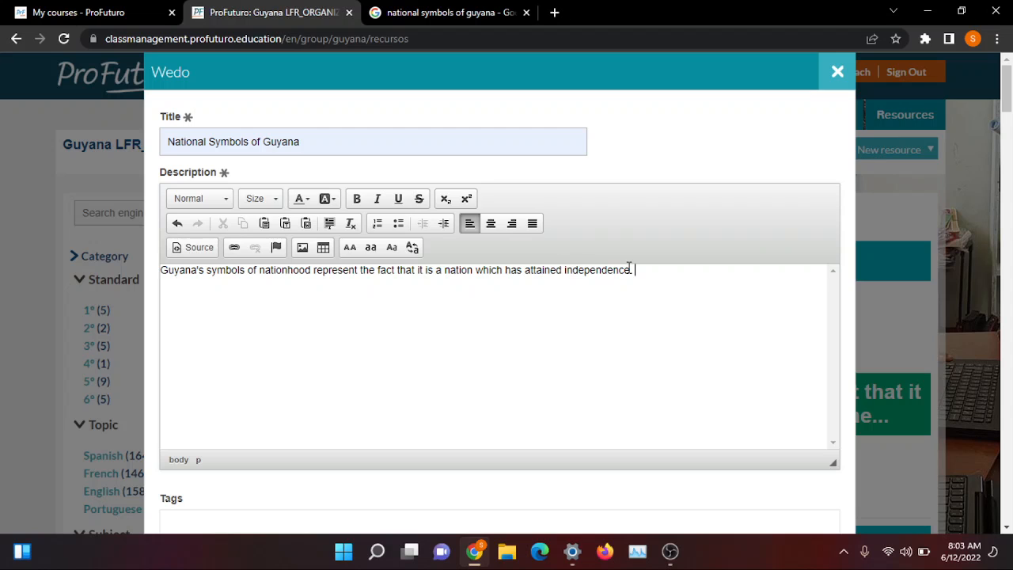
{"action": "left_click_drag", "start_coordinate": [639, 271], "coordinate": [146, 278]}
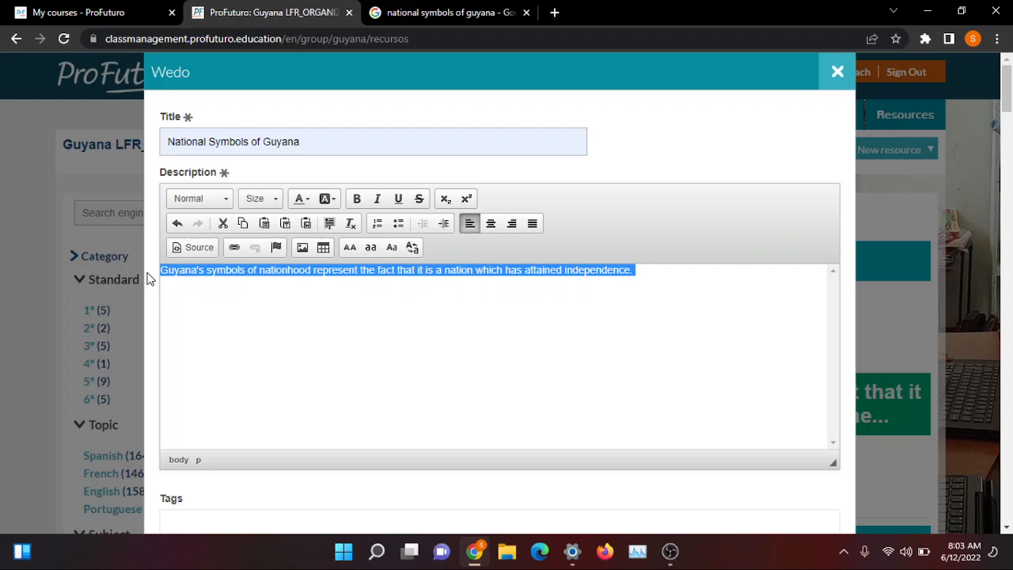
{"action": "left_click", "coordinate": [490, 224]}
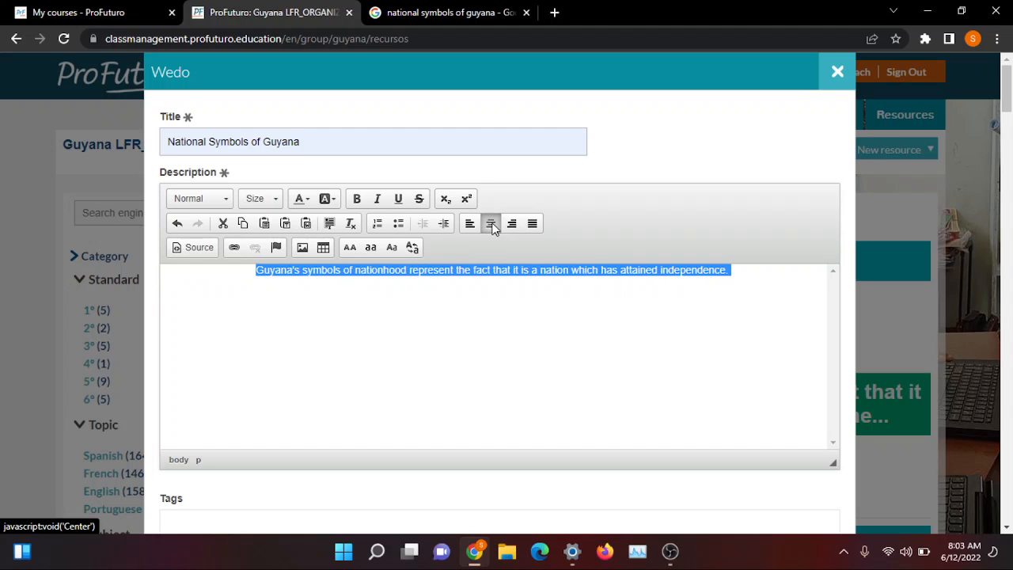
Set the description text to font size 22 and make it bold and italic
{"action": "left_click", "coordinate": [258, 200]}
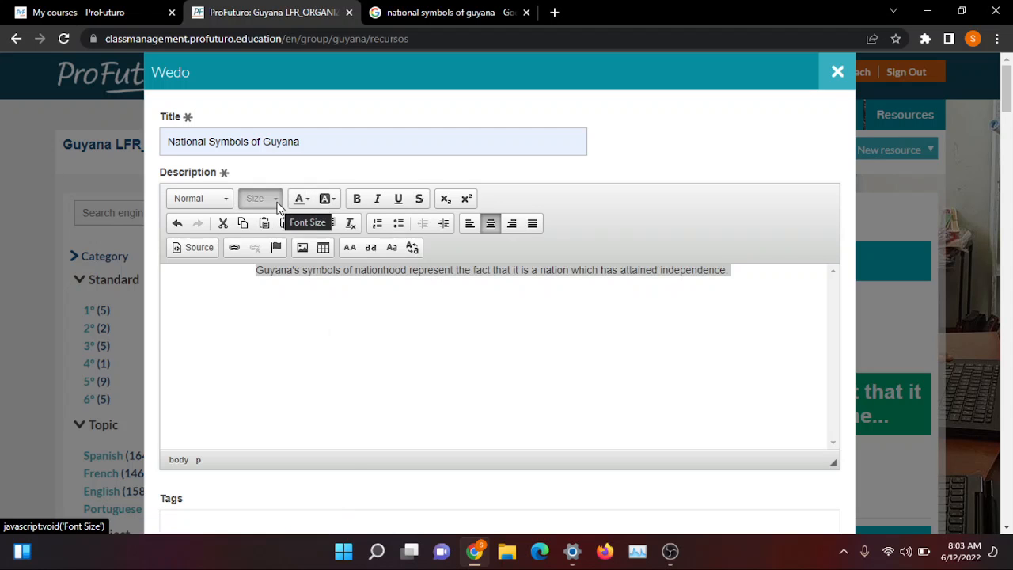
{"action": "left_click_drag", "start_coordinate": [322, 237], "coordinate": [322, 273]}
{"action": "left_click", "coordinate": [253, 273]}
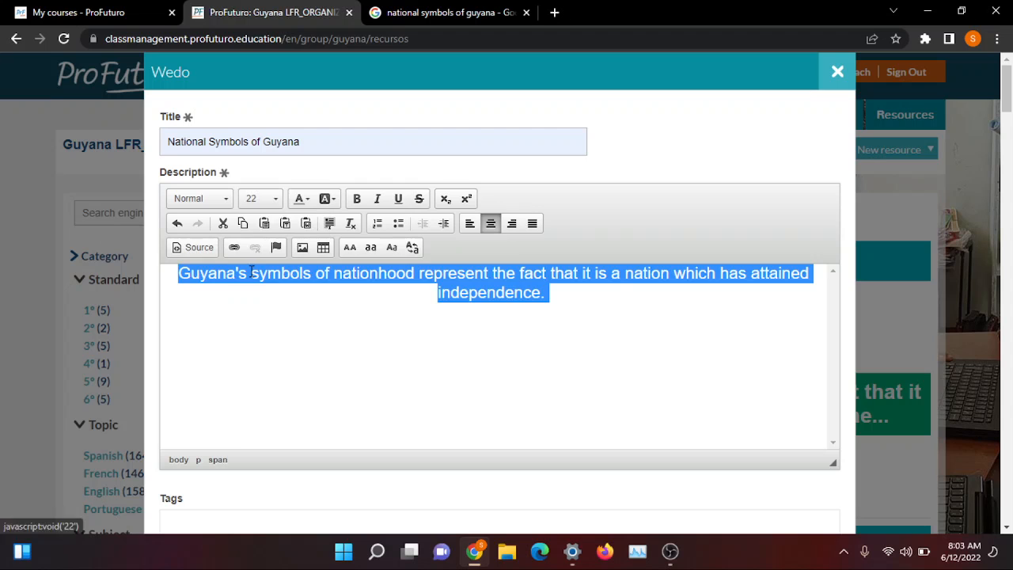
{"action": "left_click", "coordinate": [357, 199]}
{"action": "left_click", "coordinate": [377, 199]}
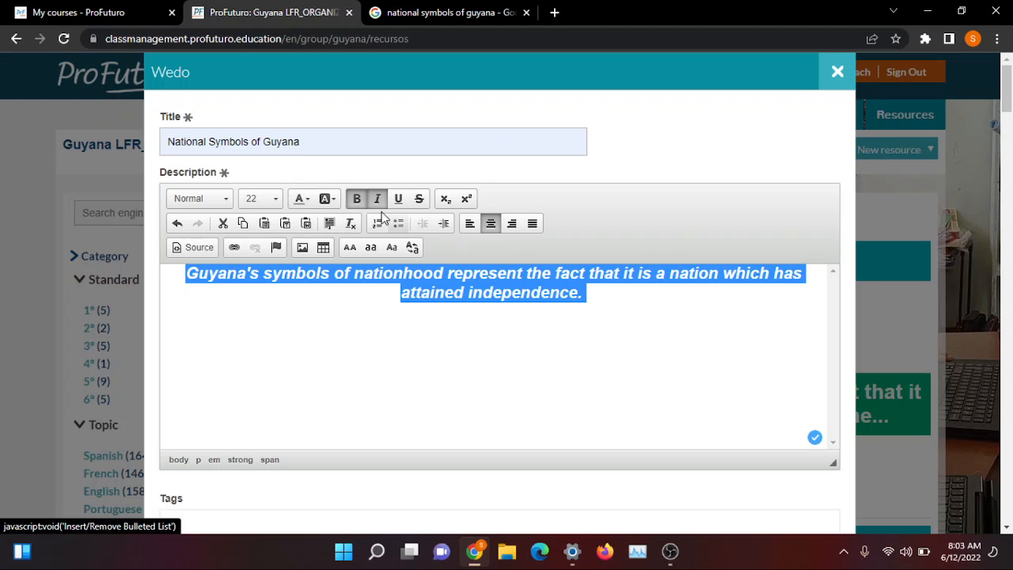
Give the description text a bright red background colour
{"action": "left_click", "coordinate": [335, 203]}
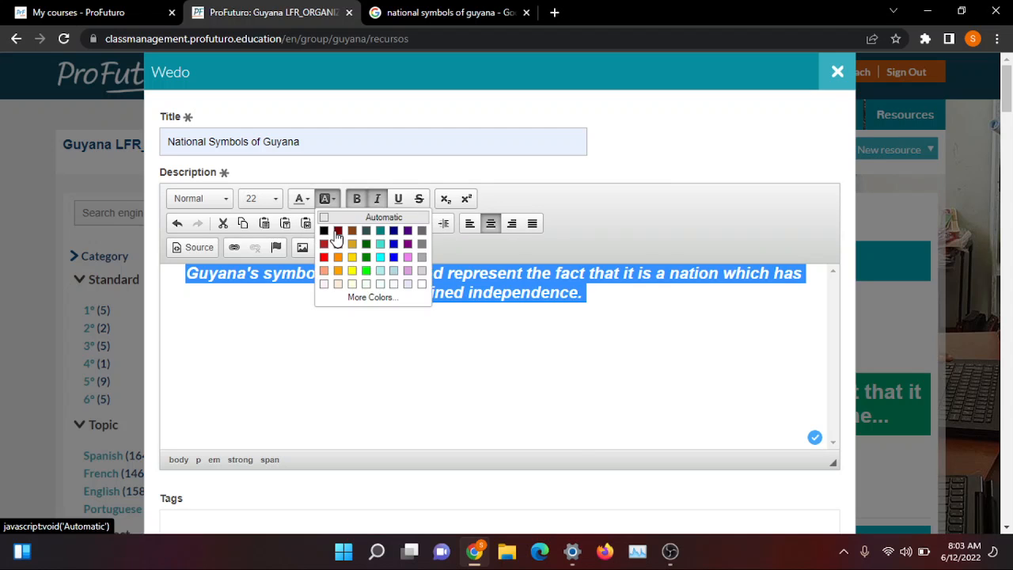
{"action": "left_click", "coordinate": [327, 257]}
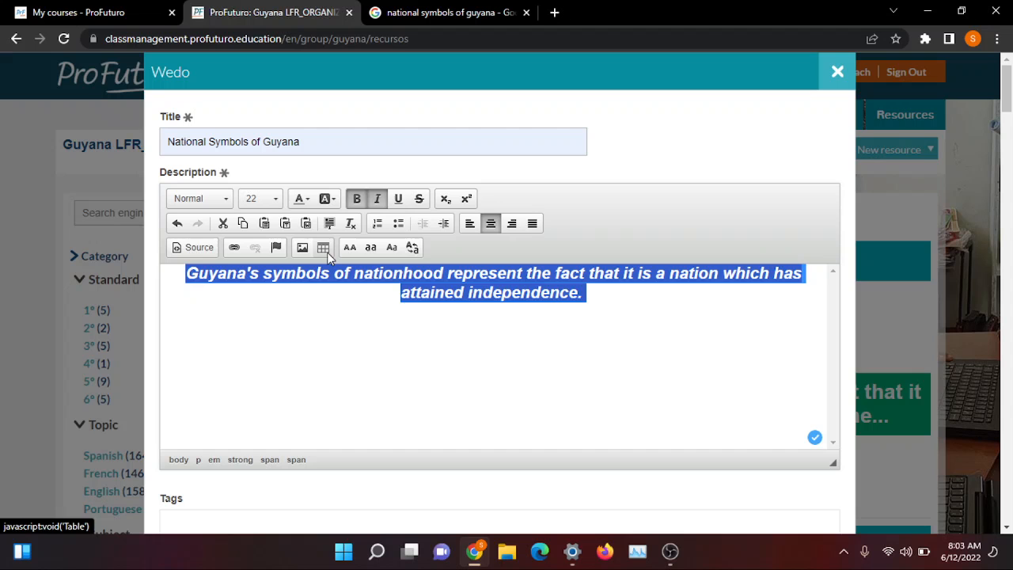
{"action": "left_click", "coordinate": [391, 317]}
Tag the resource with the existing tag "social studies"
{"action": "scroll", "coordinate": [394, 325], "scroll_direction": "down", "scroll_amount": 2}
{"action": "scroll", "coordinate": [393, 324], "scroll_direction": "down", "scroll_amount": 2}
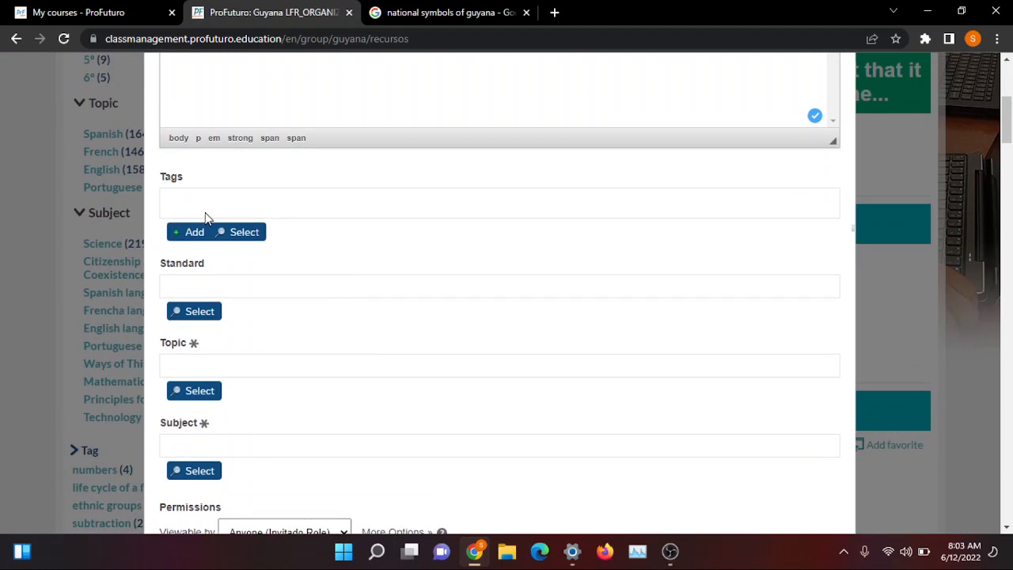
{"action": "left_click", "coordinate": [190, 233]}
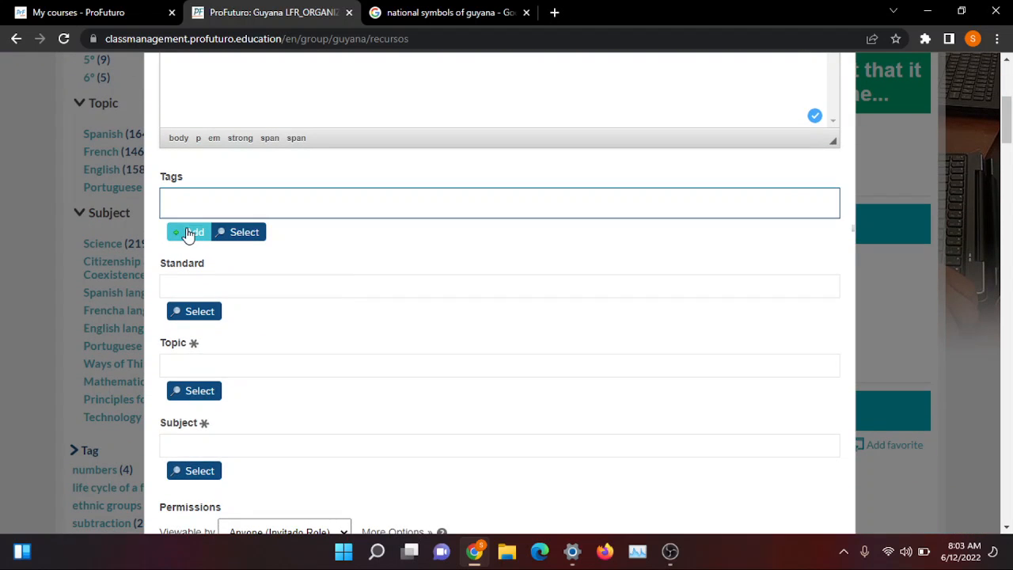
{"action": "left_click", "coordinate": [239, 231]}
{"action": "scroll", "coordinate": [293, 193], "scroll_direction": "up", "scroll_amount": 2}
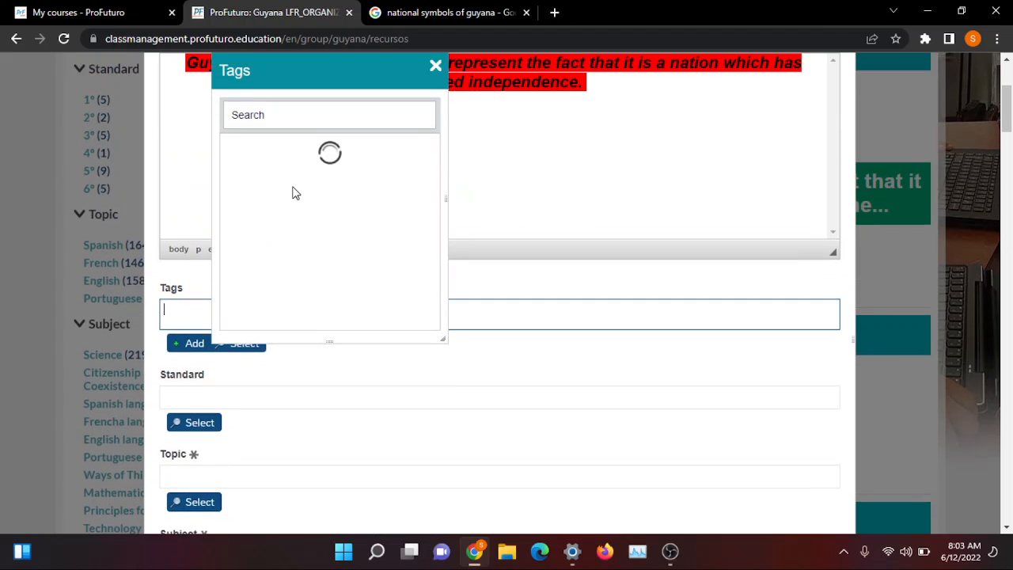
{"action": "scroll", "coordinate": [273, 273], "scroll_direction": "down", "scroll_amount": 2}
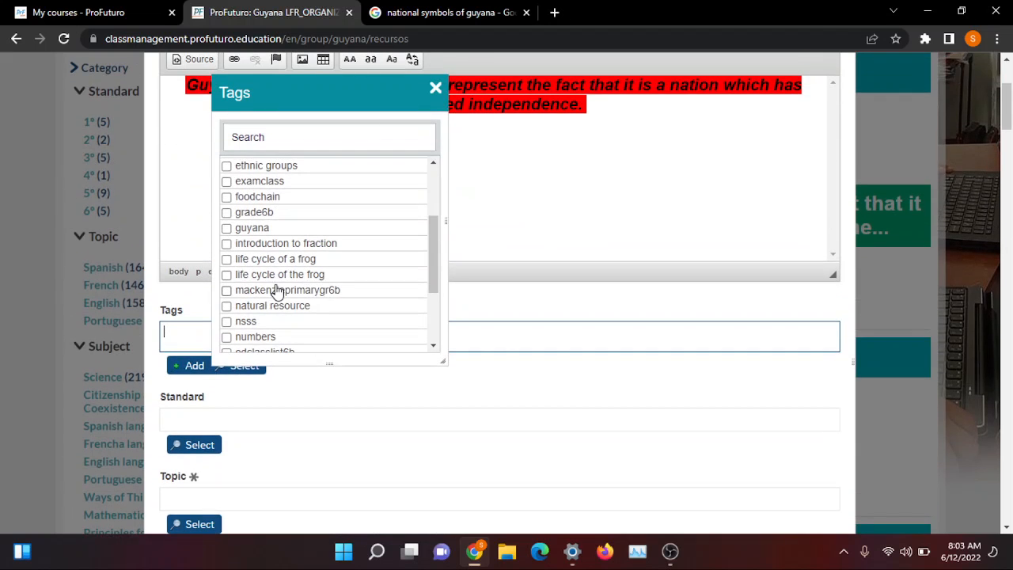
{"action": "scroll", "coordinate": [266, 291], "scroll_direction": "down", "scroll_amount": 1}
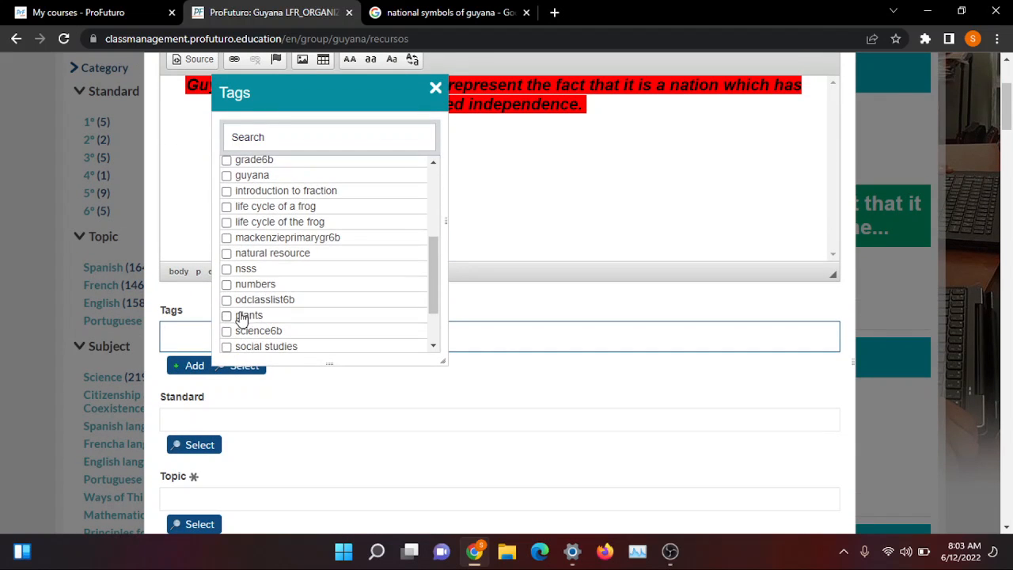
{"action": "left_click", "coordinate": [261, 348]}
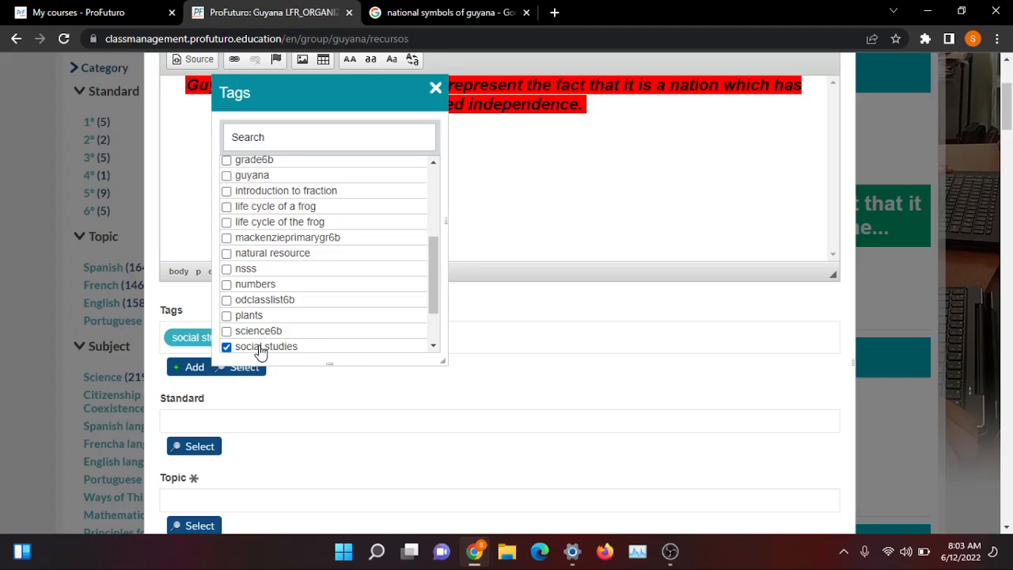
{"action": "left_click", "coordinate": [435, 87]}
Assign the standards 5º and 6º to the resource
{"action": "scroll", "coordinate": [410, 249], "scroll_direction": "down", "scroll_amount": 2}
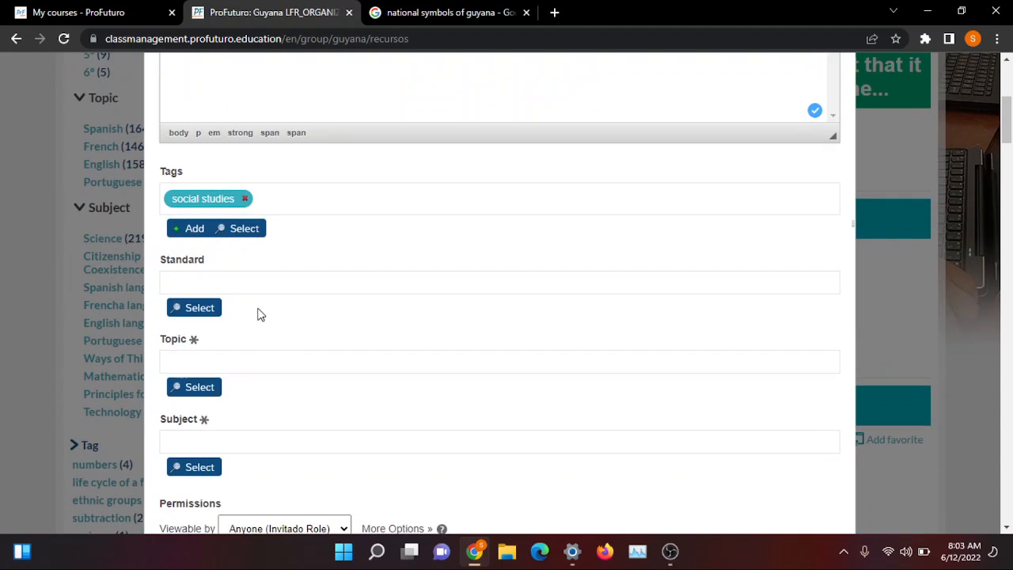
{"action": "left_click", "coordinate": [217, 309]}
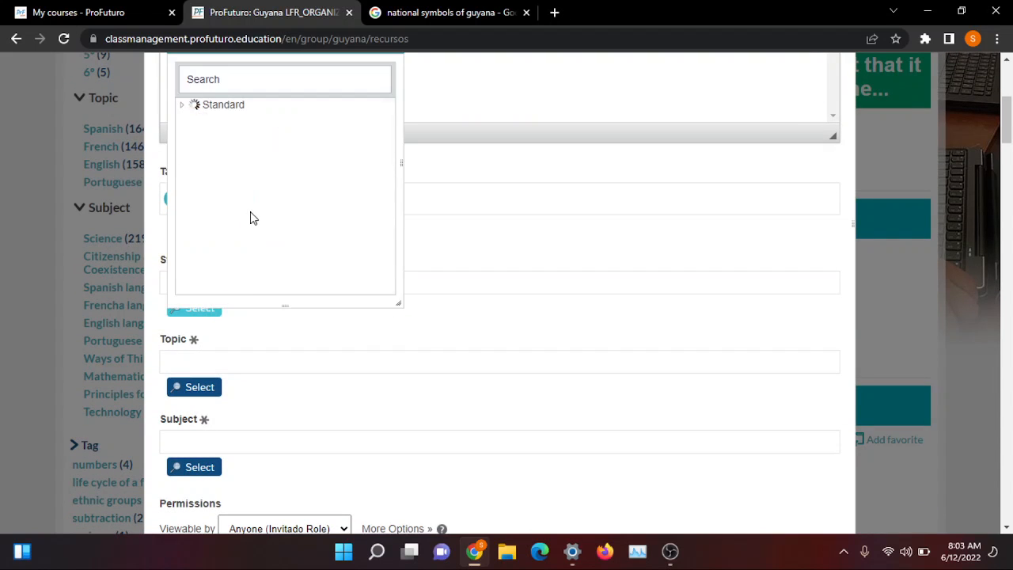
{"action": "left_click", "coordinate": [217, 207]}
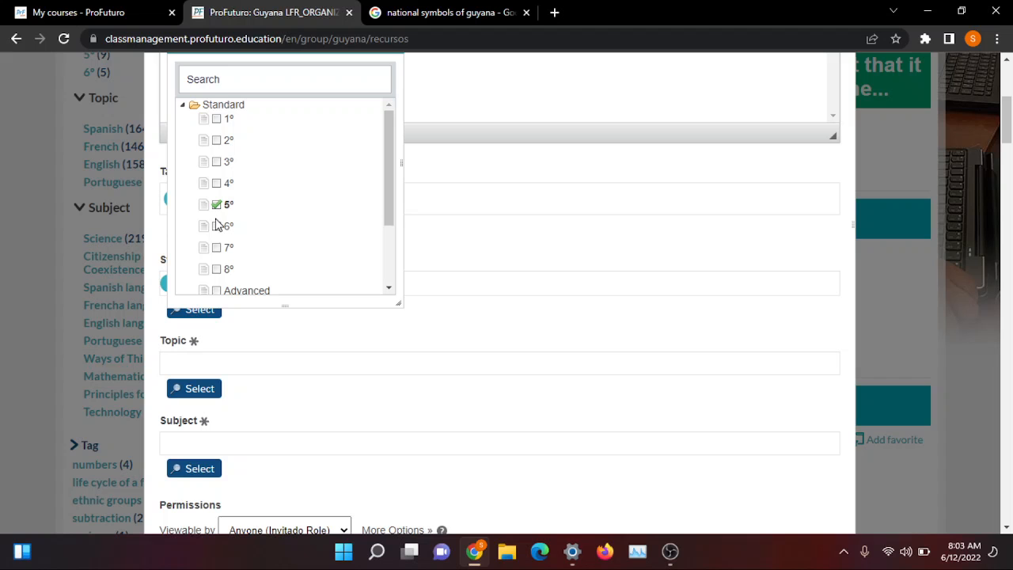
{"action": "left_click", "coordinate": [216, 225]}
{"action": "scroll", "coordinate": [375, 224], "scroll_direction": "up", "scroll_amount": 1}
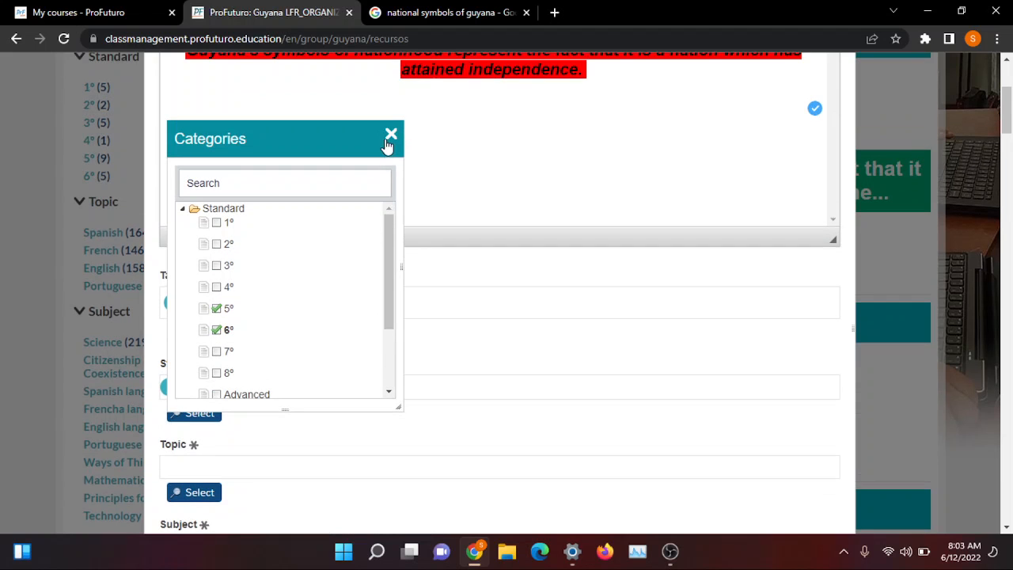
{"action": "left_click", "coordinate": [390, 136]}
Set the resource's topic to English
{"action": "scroll", "coordinate": [438, 316], "scroll_direction": "down", "scroll_amount": 2}
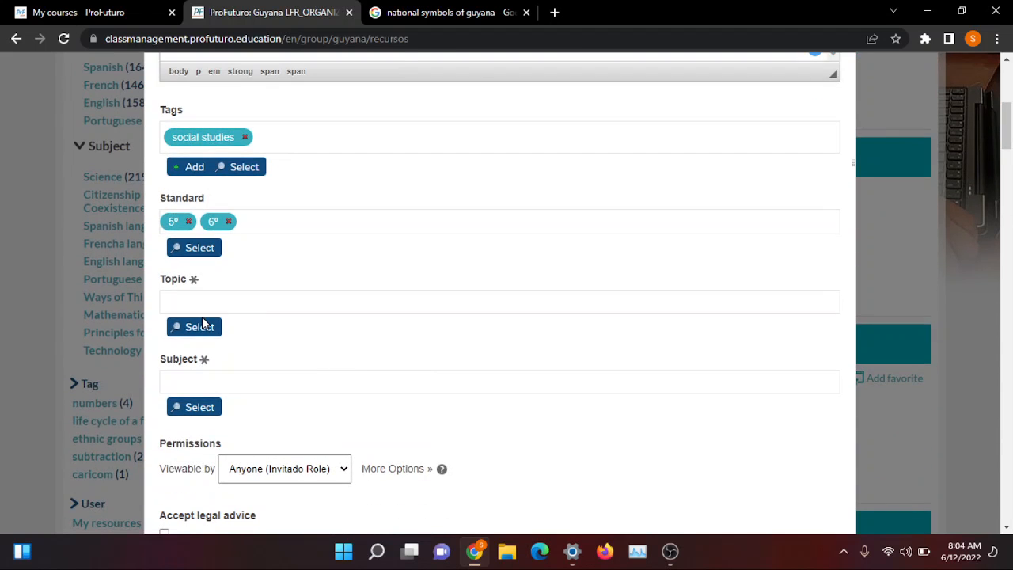
{"action": "left_click", "coordinate": [202, 326]}
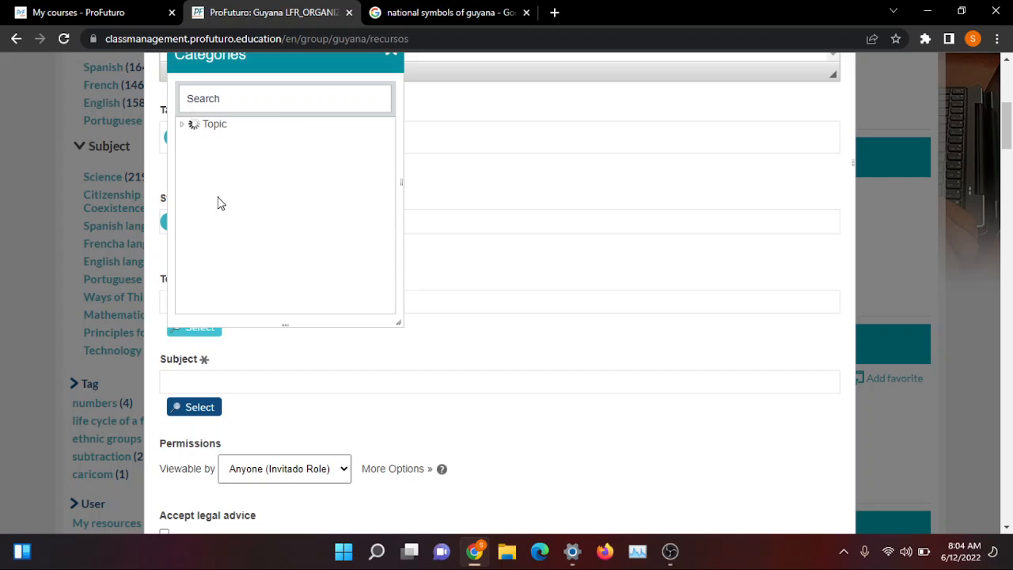
{"action": "left_click", "coordinate": [217, 182]}
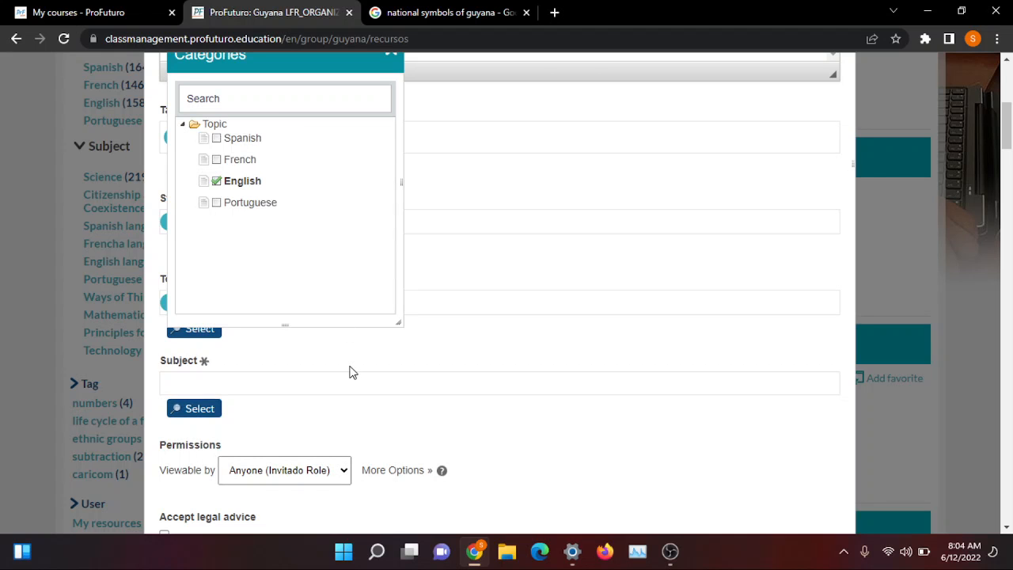
{"action": "scroll", "coordinate": [400, 106], "scroll_direction": "up", "scroll_amount": 1}
{"action": "left_click", "coordinate": [390, 118]}
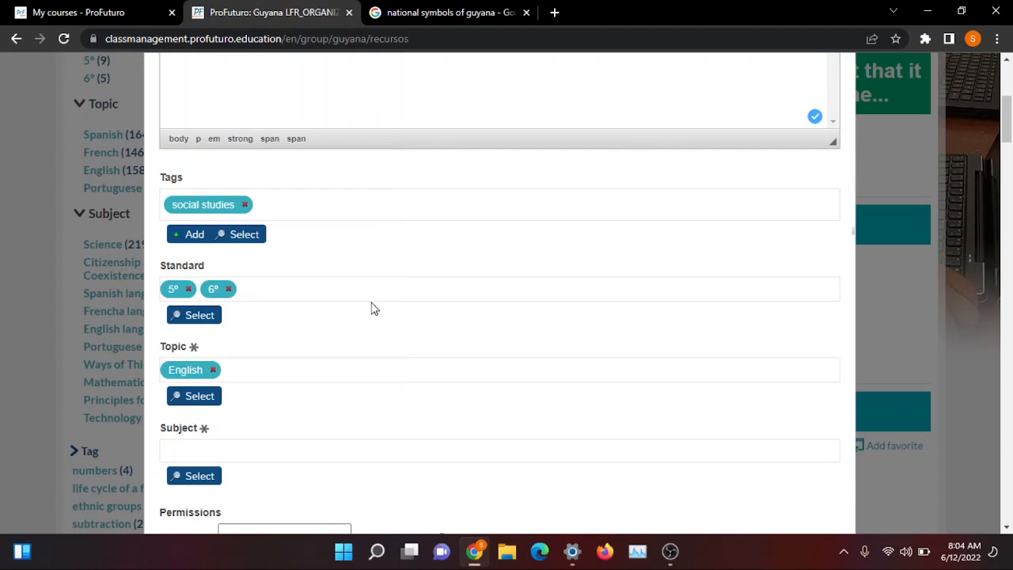
Set the resource's subject to Citizenship and Peaceful Coexistence
{"action": "scroll", "coordinate": [372, 310], "scroll_direction": "down", "scroll_amount": 3}
{"action": "left_click", "coordinate": [214, 273]}
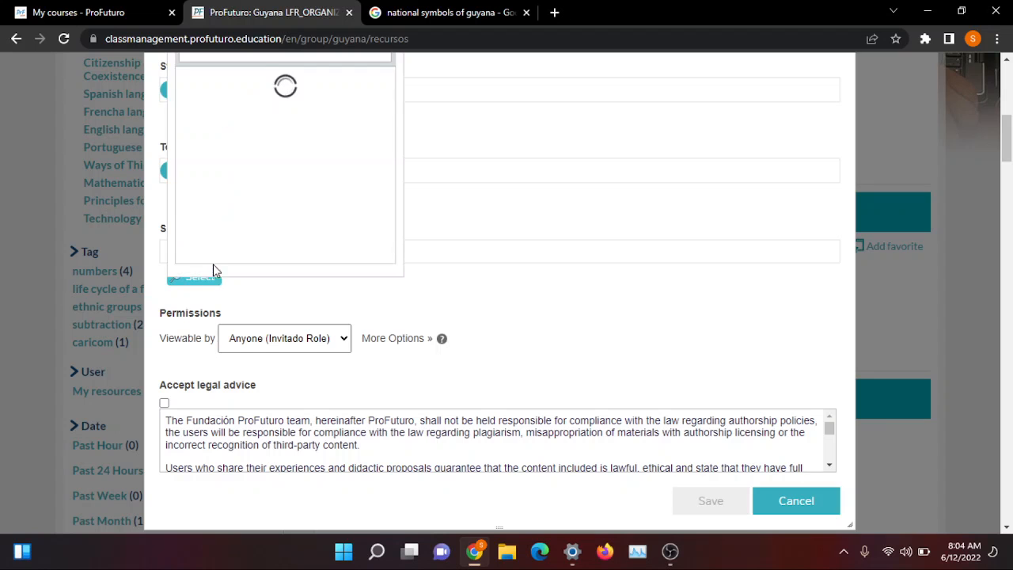
{"action": "scroll", "coordinate": [253, 161], "scroll_direction": "up", "scroll_amount": 1}
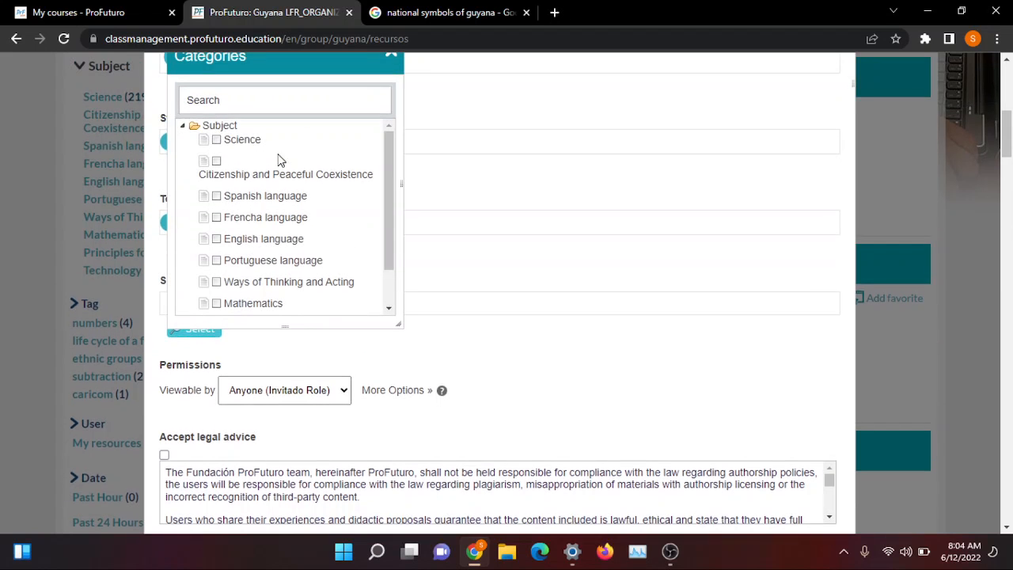
{"action": "left_click", "coordinate": [216, 161]}
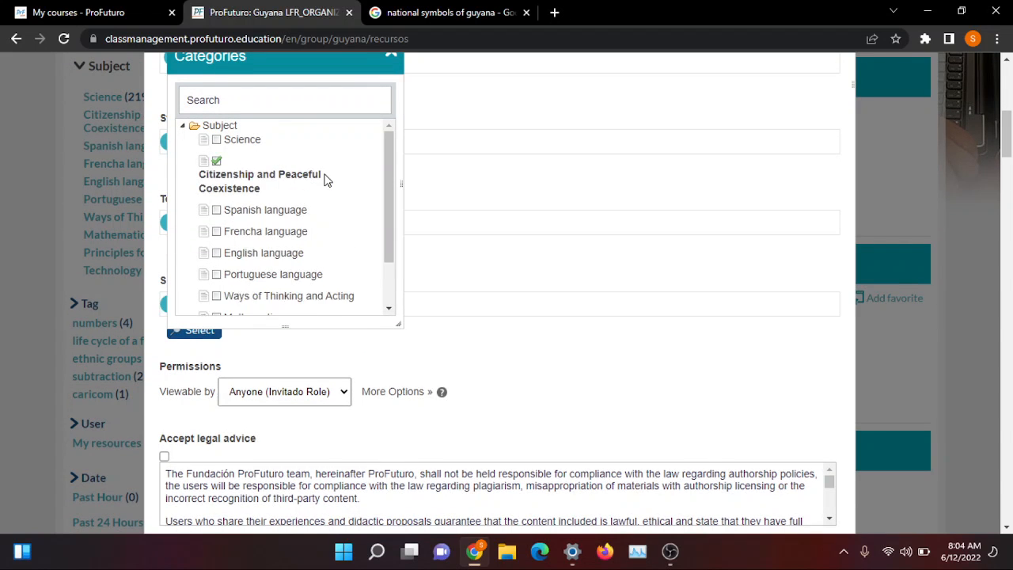
{"action": "scroll", "coordinate": [323, 174], "scroll_direction": "up", "scroll_amount": 1}
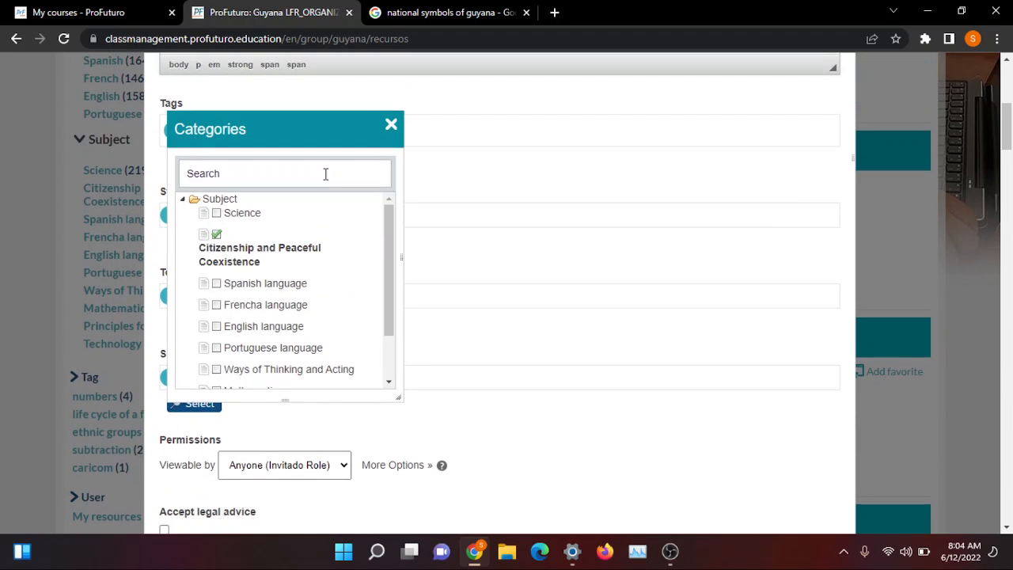
{"action": "left_click", "coordinate": [392, 126]}
Keep the resource viewable by Anyone (Invitado Role), accept the legal advice and save it
{"action": "scroll", "coordinate": [431, 317], "scroll_direction": "down", "scroll_amount": 2}
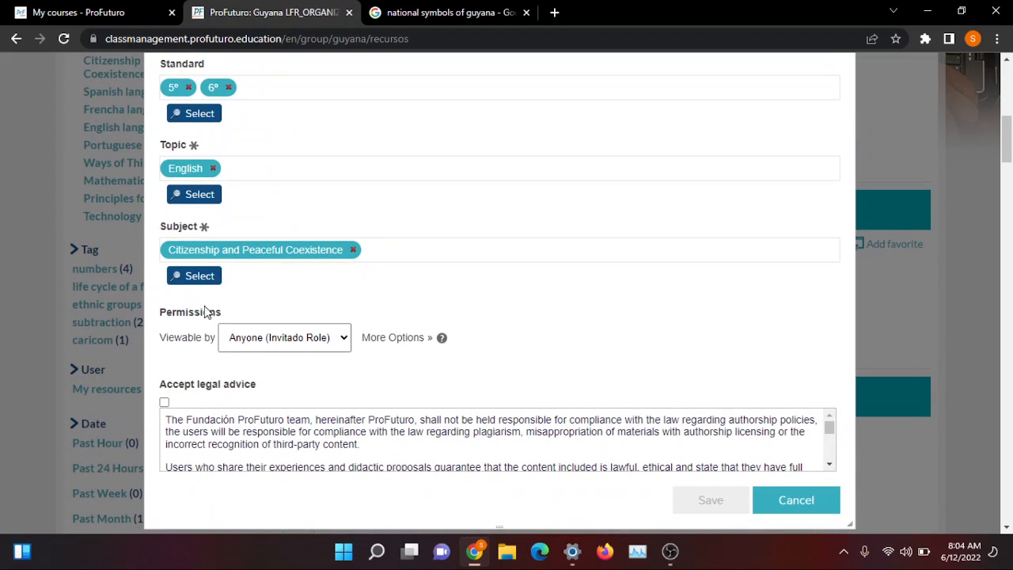
{"action": "left_click", "coordinate": [346, 339]}
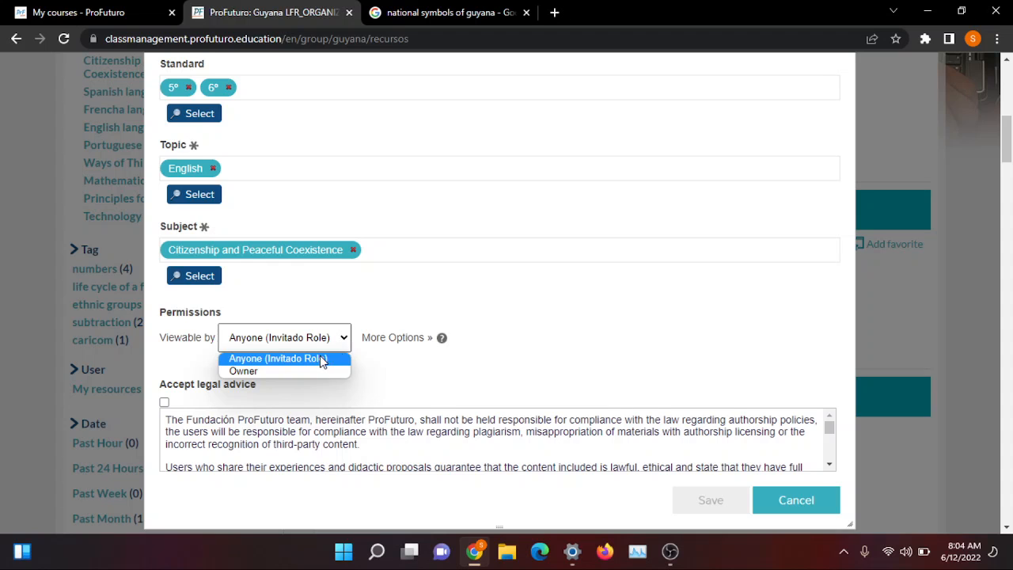
{"action": "left_click", "coordinate": [473, 369]}
{"action": "scroll", "coordinate": [365, 363], "scroll_direction": "down", "scroll_amount": 1}
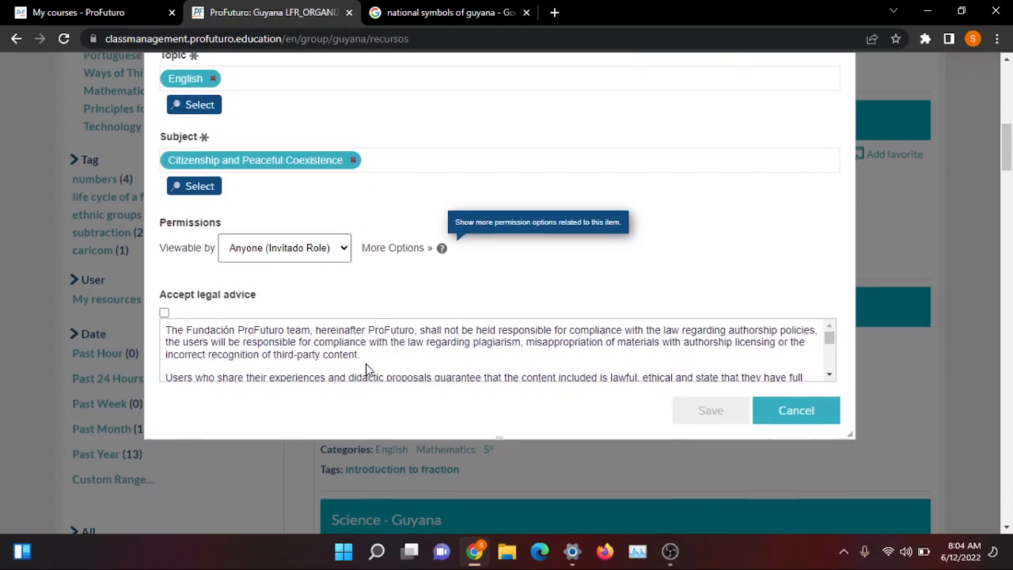
{"action": "left_click", "coordinate": [164, 311]}
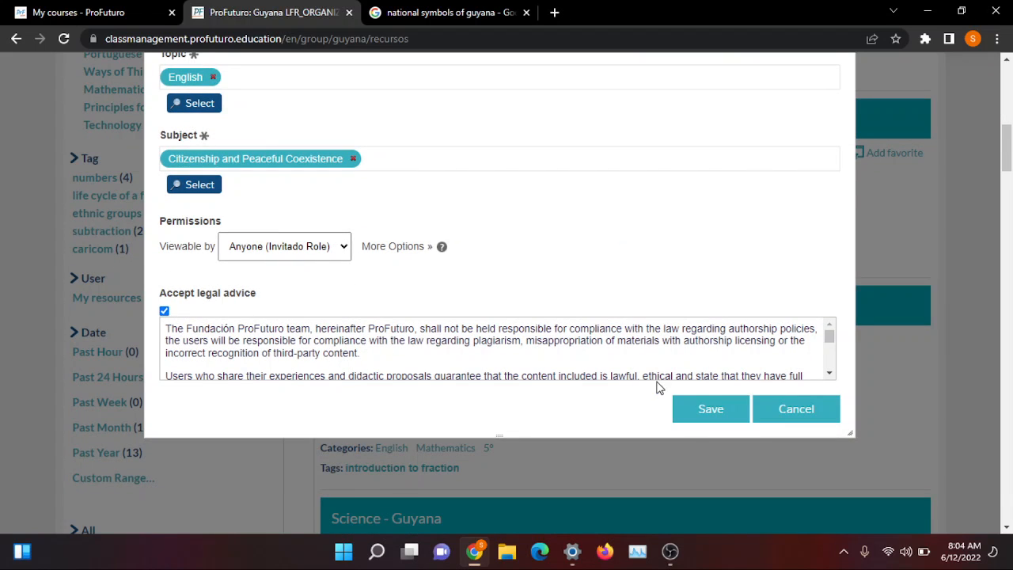
{"action": "left_click", "coordinate": [720, 411]}
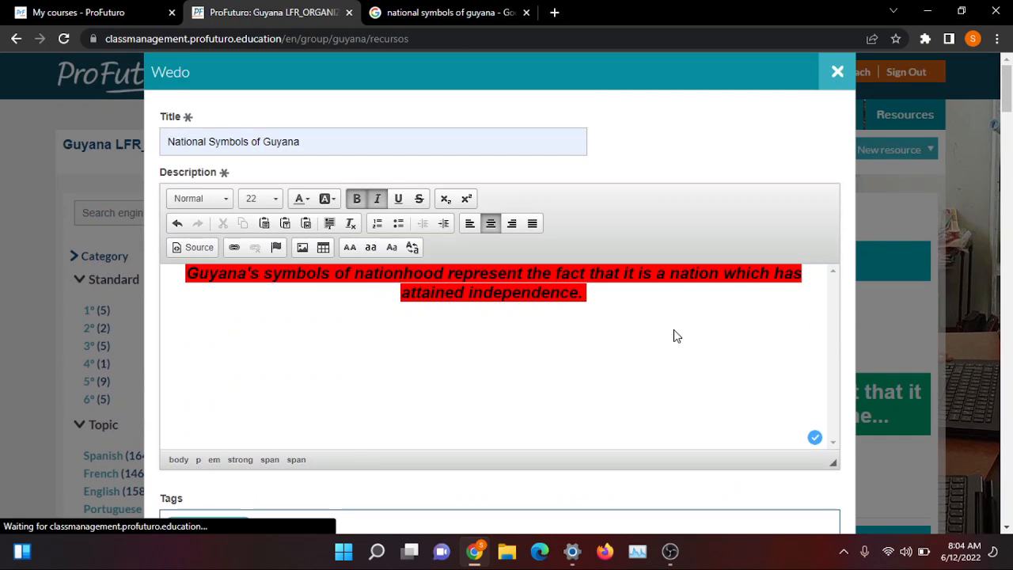
{"action": "scroll", "coordinate": [674, 336], "scroll_direction": "down", "scroll_amount": 2}
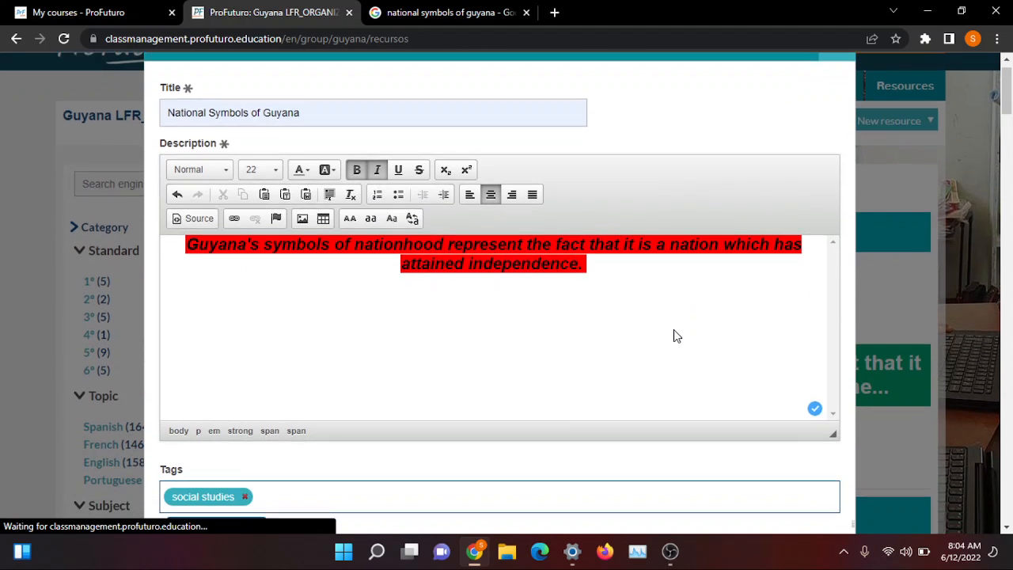
{"action": "scroll", "coordinate": [673, 329], "scroll_direction": "down", "scroll_amount": 5}
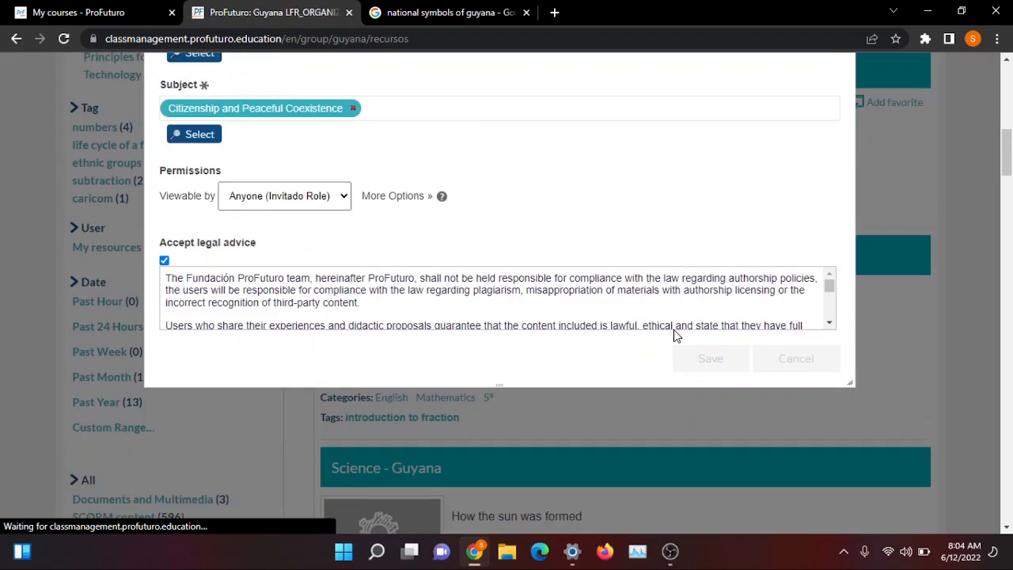
{"action": "scroll", "coordinate": [643, 266], "scroll_direction": "up", "scroll_amount": 4}
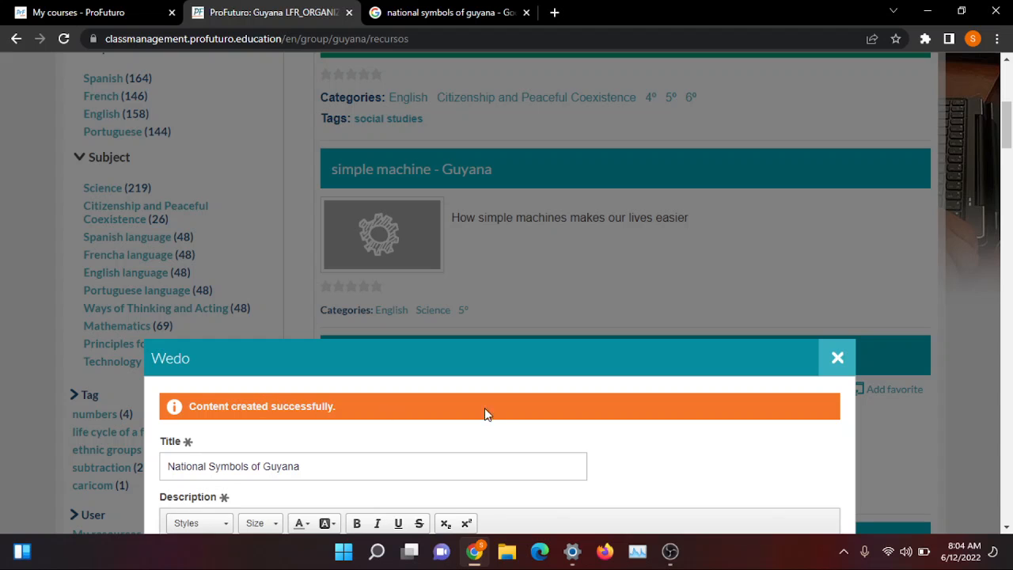
Close the Wedo creation form and return to the start of the resources list
{"action": "scroll", "coordinate": [491, 410], "scroll_direction": "down", "scroll_amount": 2}
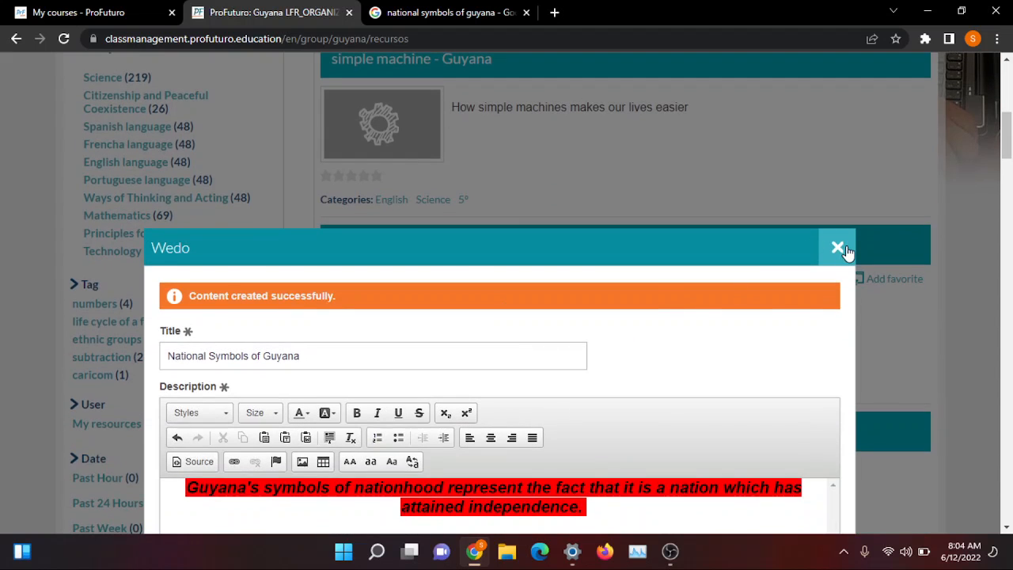
{"action": "left_click", "coordinate": [838, 247]}
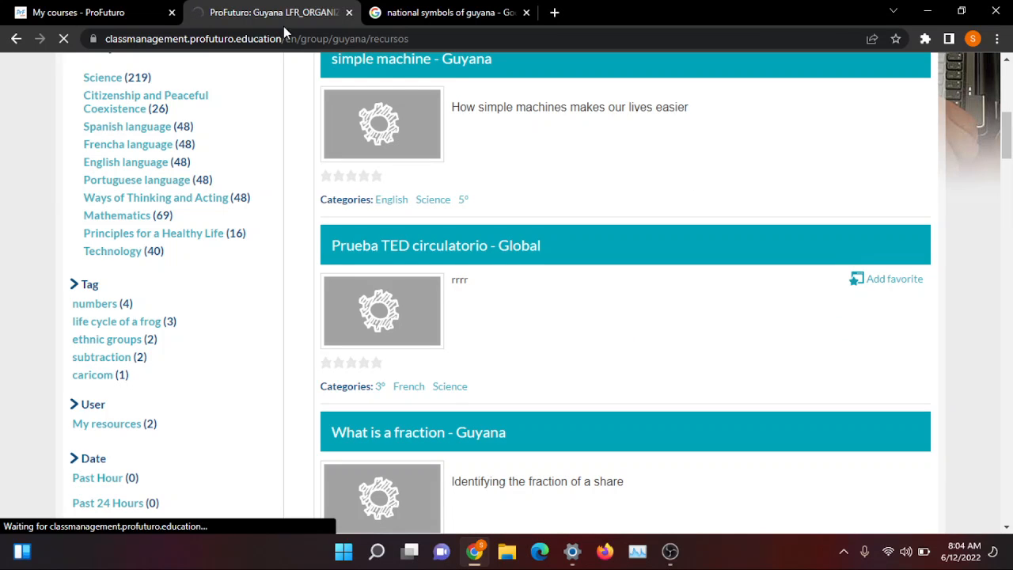
{"action": "scroll", "coordinate": [418, 106], "scroll_direction": "up", "scroll_amount": 1}
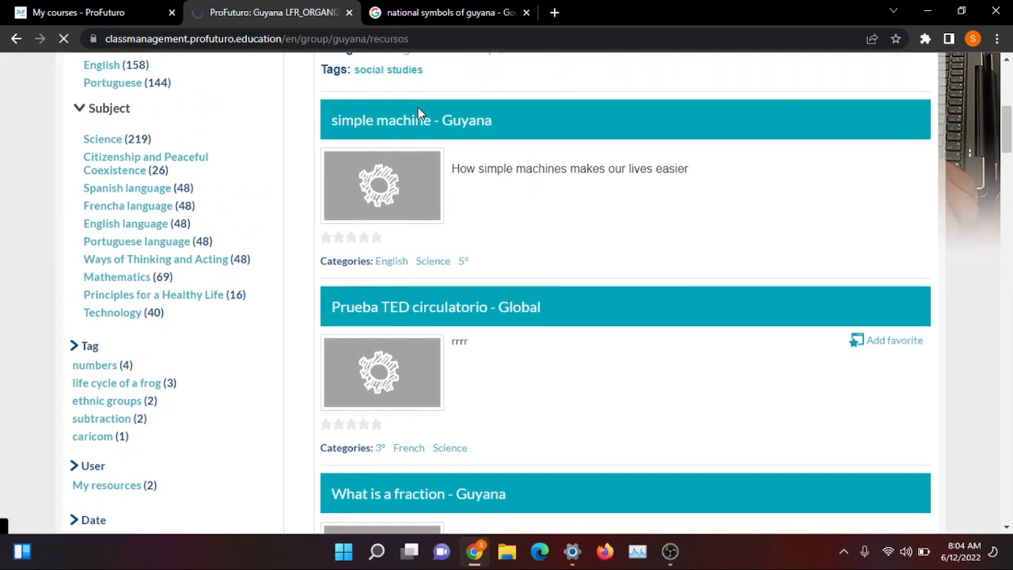
{"action": "scroll", "coordinate": [417, 106], "scroll_direction": "up", "scroll_amount": 6}
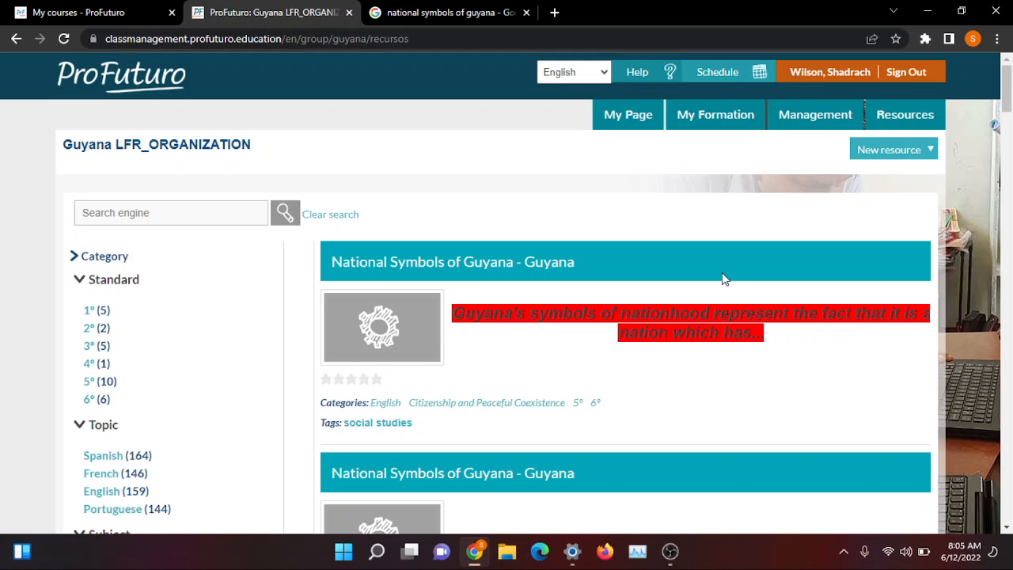
Open the newly created "National Symbols of Guyana" resource for editing
{"action": "left_click", "coordinate": [494, 270]}
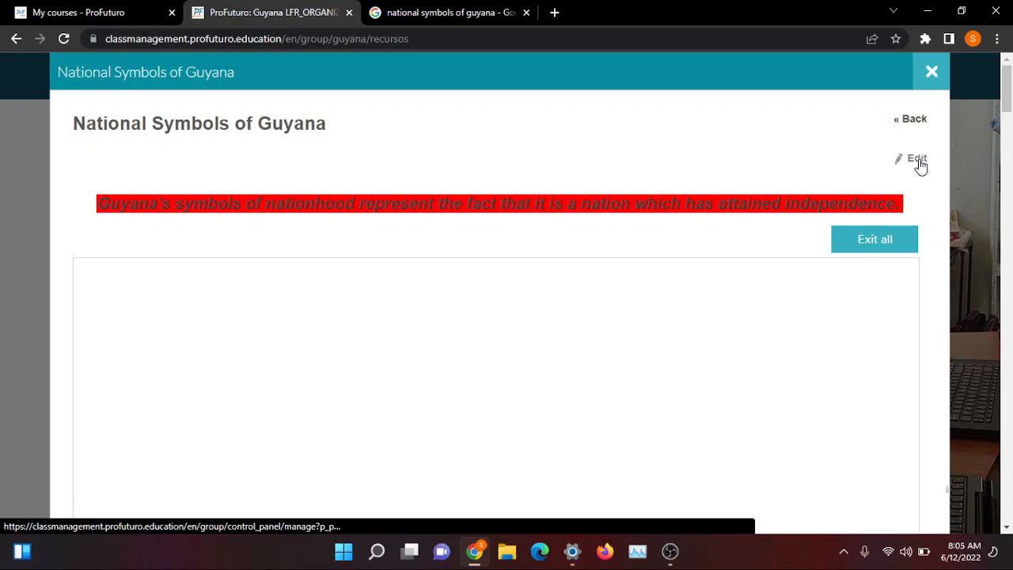
{"action": "left_click", "coordinate": [918, 162]}
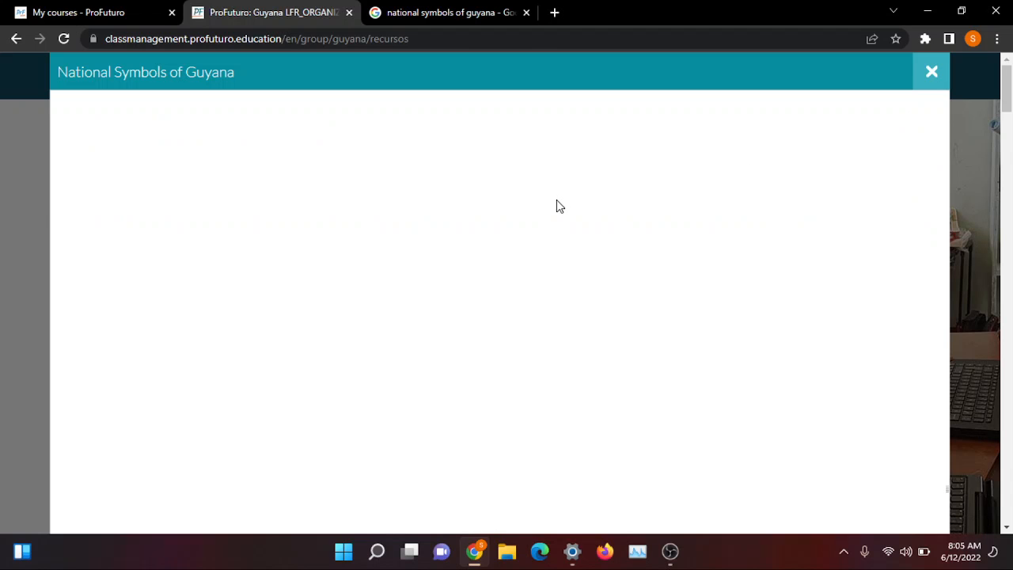
{"action": "scroll", "coordinate": [486, 423], "scroll_direction": "down", "scroll_amount": 3}
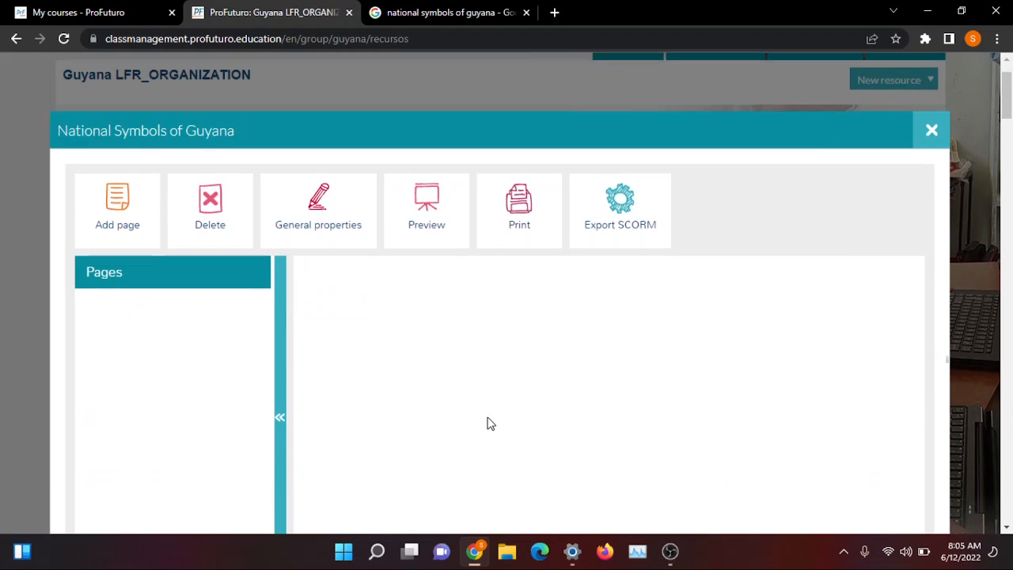
{"action": "scroll", "coordinate": [487, 422], "scroll_direction": "up", "scroll_amount": 2}
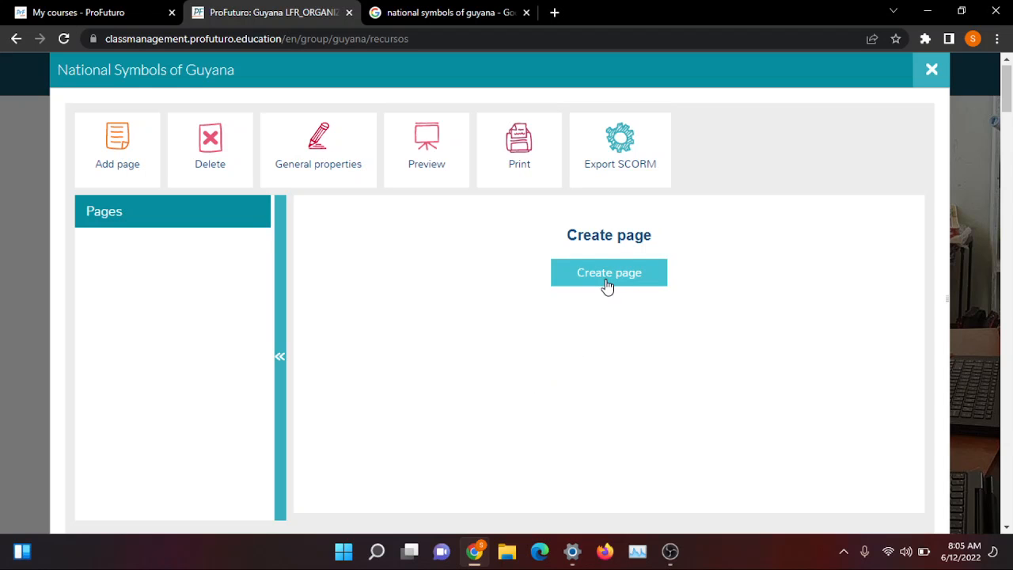
Add a page to the resource using the "Text with video" template
{"action": "left_click", "coordinate": [86, 169]}
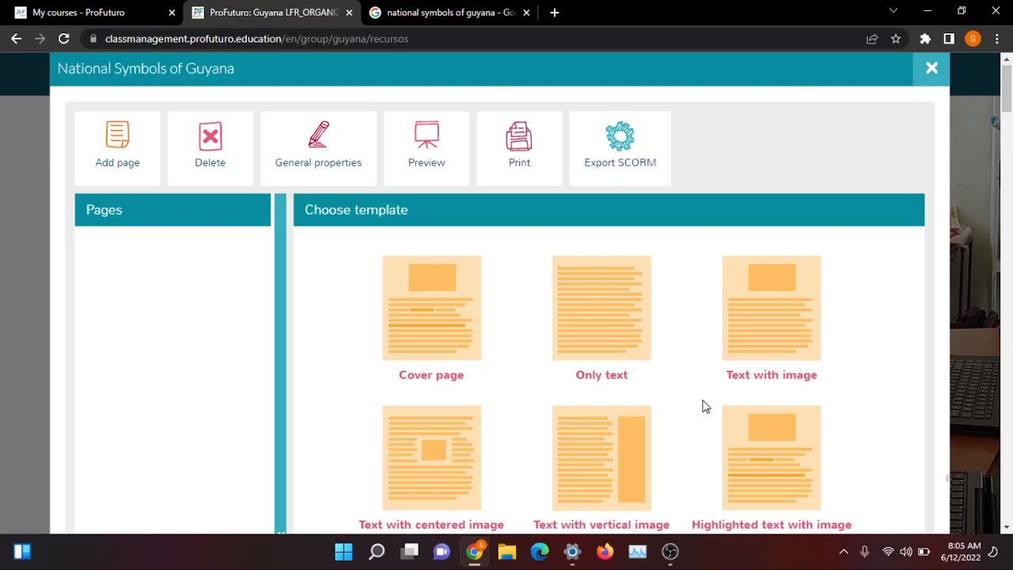
{"action": "scroll", "coordinate": [437, 335], "scroll_direction": "down", "scroll_amount": 1}
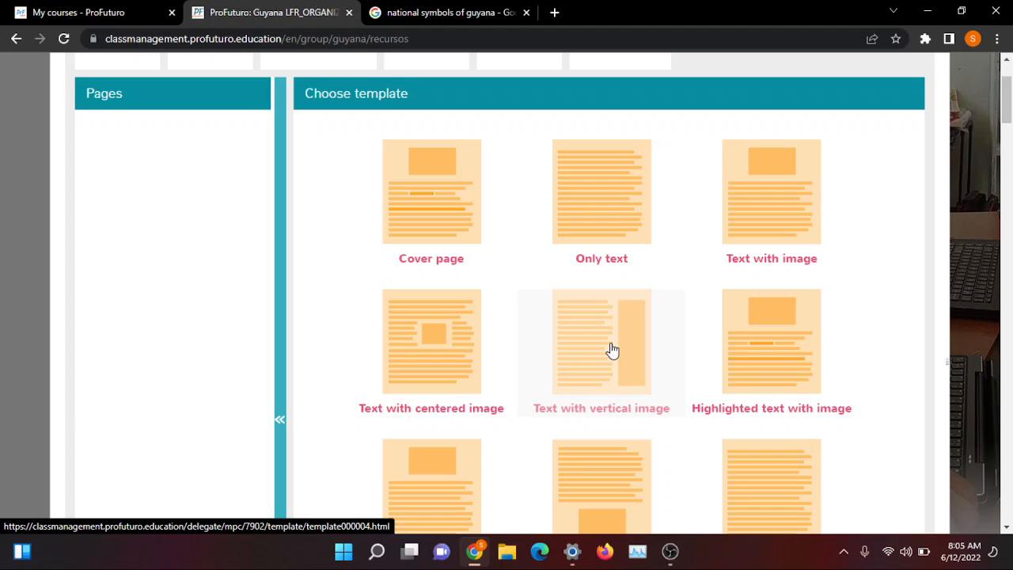
{"action": "scroll", "coordinate": [647, 426], "scroll_direction": "down", "scroll_amount": 1}
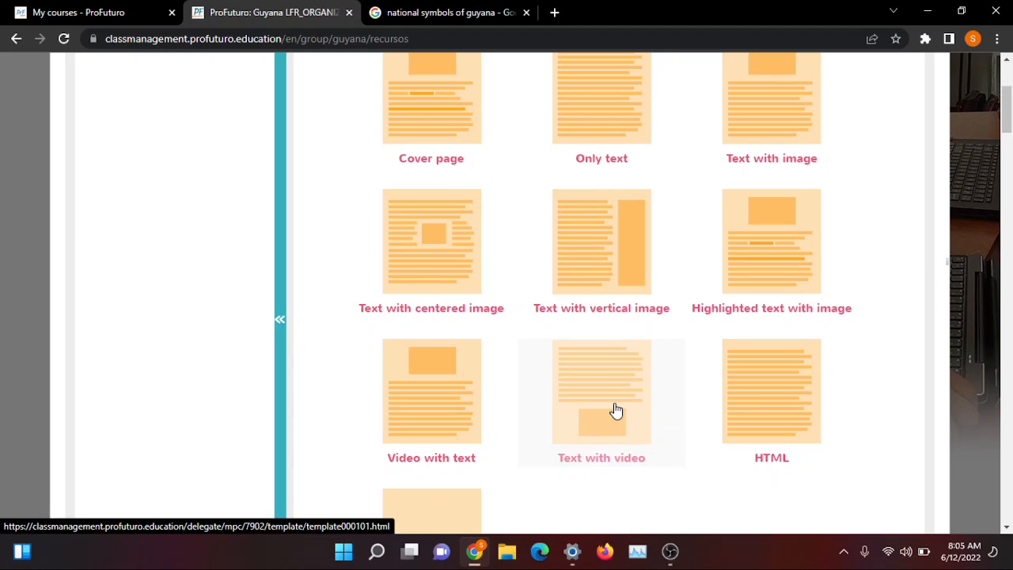
{"action": "left_click", "coordinate": [615, 410]}
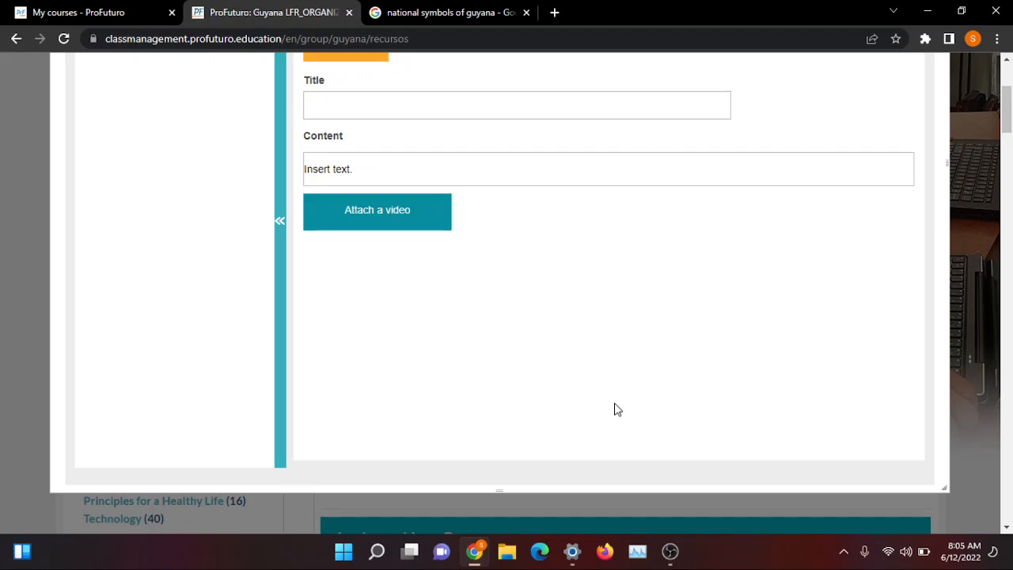
{"action": "scroll", "coordinate": [616, 409], "scroll_direction": "up", "scroll_amount": 3}
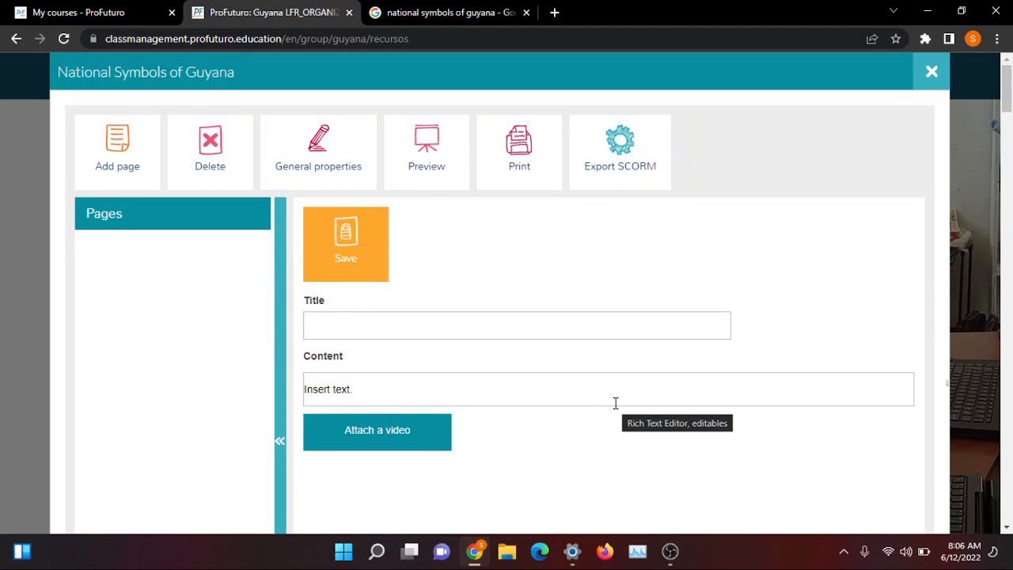
Start attaching a video to the page and open the server browser for its MP4 source
{"action": "left_click", "coordinate": [388, 433]}
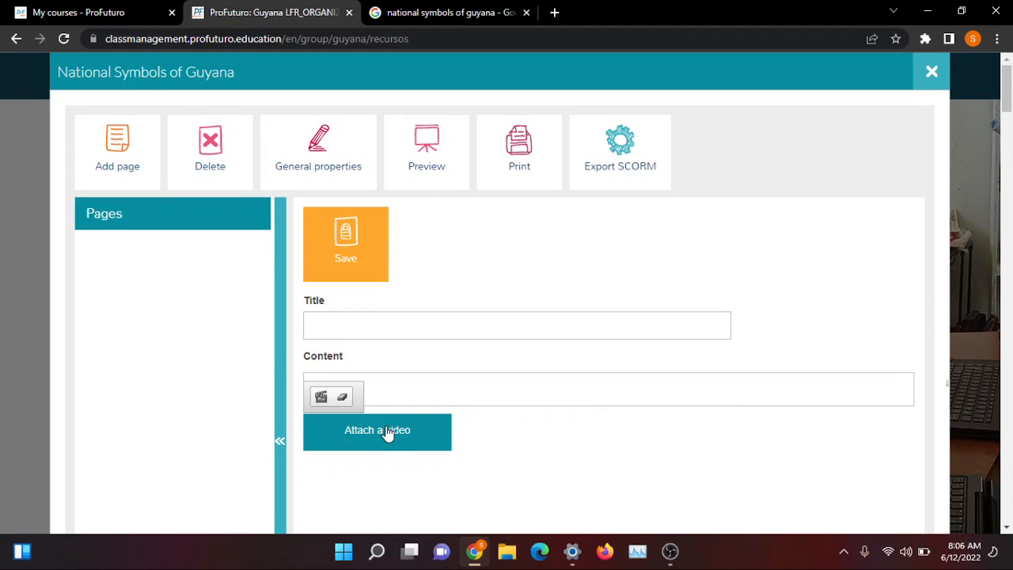
{"action": "left_click", "coordinate": [321, 397]}
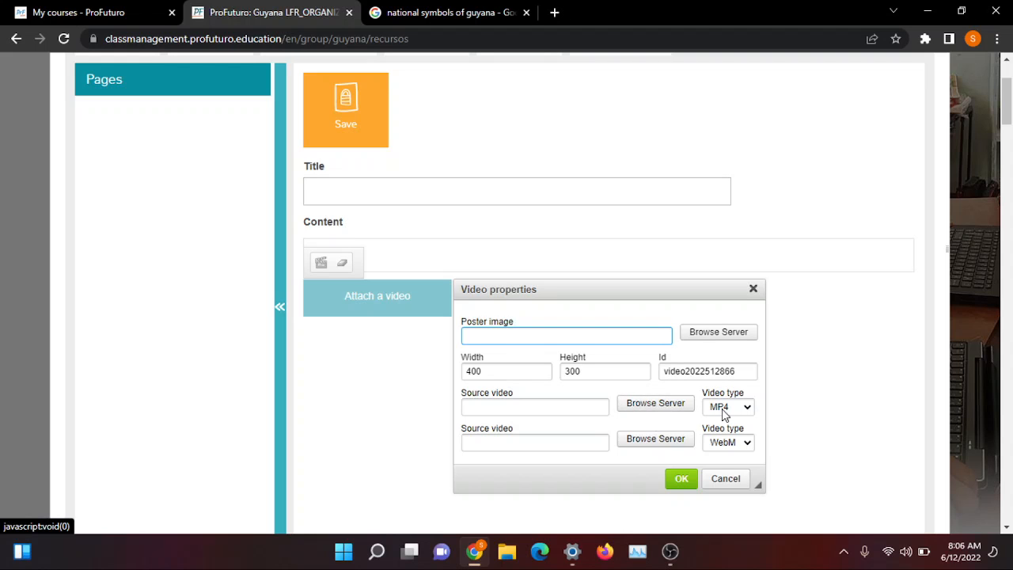
{"action": "left_click", "coordinate": [683, 405]}
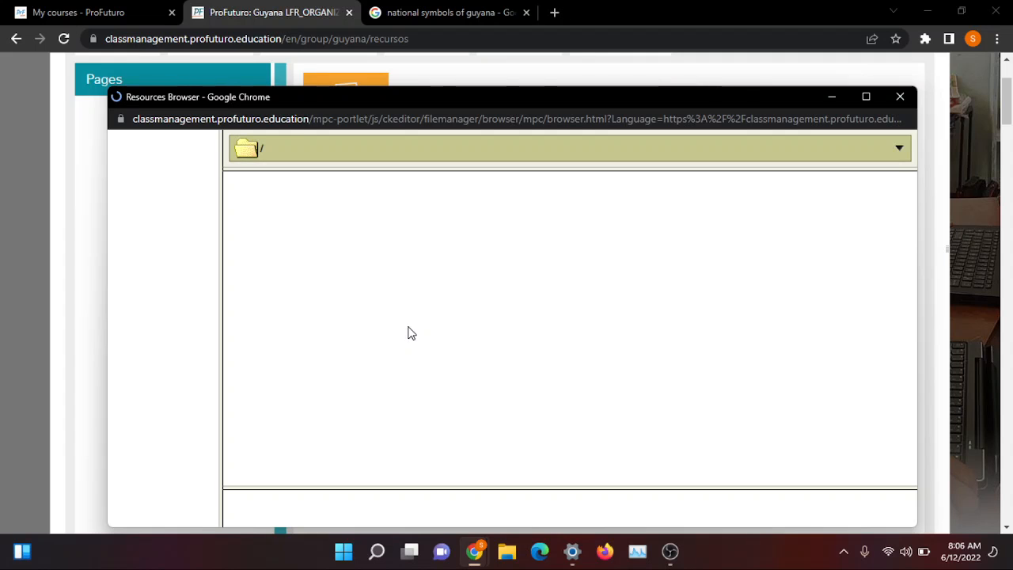
{"action": "left_click_drag", "start_coordinate": [441, 97], "coordinate": [432, 40]}
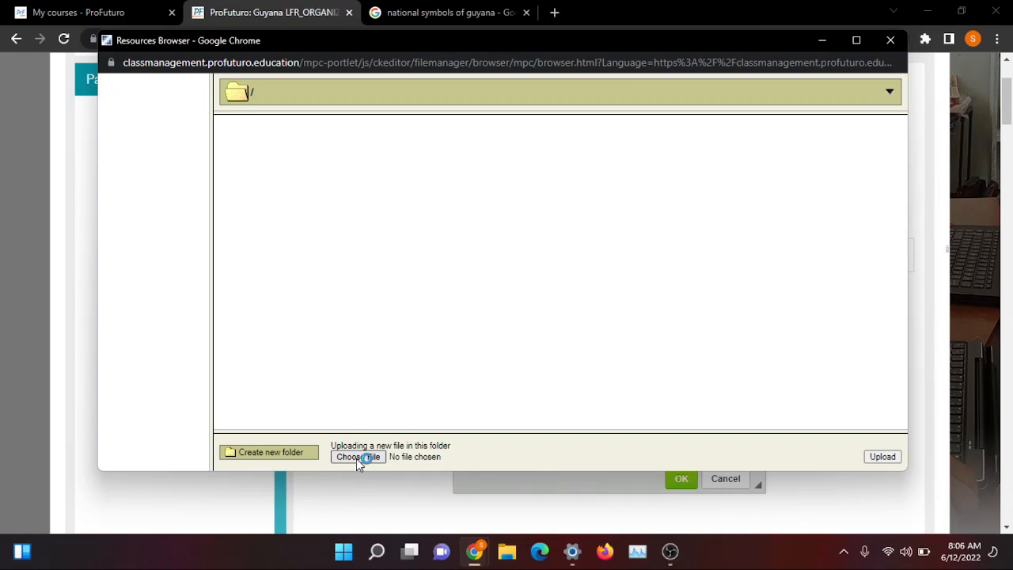
Upload "Social Studies - Grade 6_ Symbols of Nationhood - Copy.mp4" from "New folder" in Pictures to the server's root folder
{"action": "left_click", "coordinate": [358, 458]}
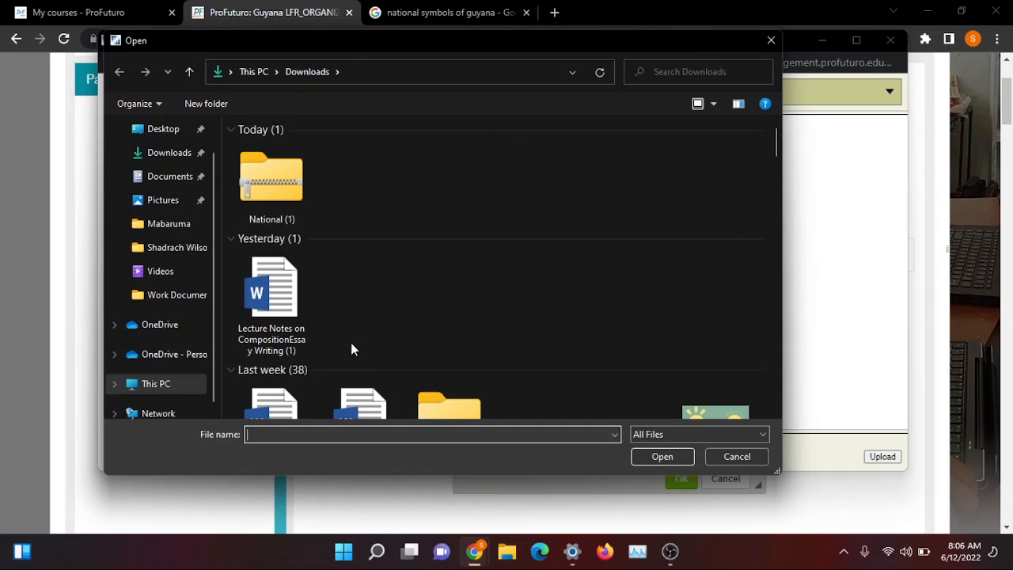
{"action": "left_click", "coordinate": [168, 271]}
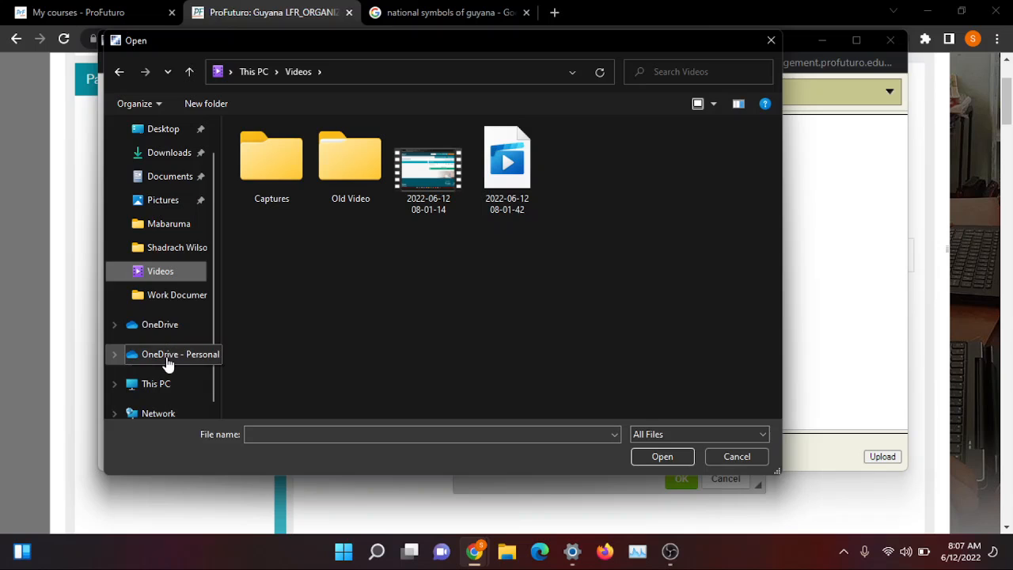
{"action": "left_click", "coordinate": [167, 207]}
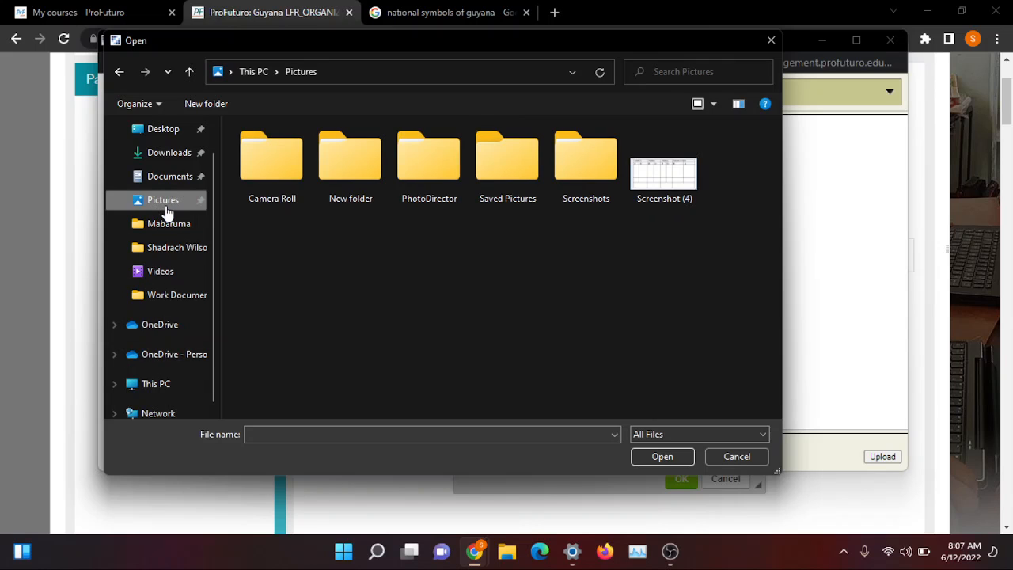
{"action": "double_click", "coordinate": [350, 169]}
{"action": "left_click", "coordinate": [295, 177]}
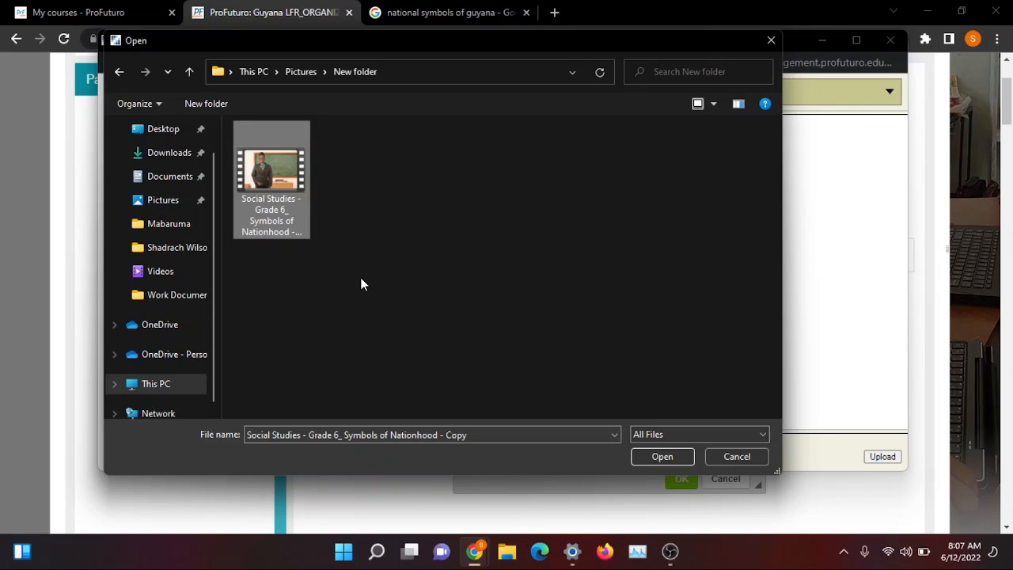
{"action": "left_click", "coordinate": [283, 201]}
{"action": "left_click", "coordinate": [656, 453]}
{"action": "left_click", "coordinate": [659, 456]}
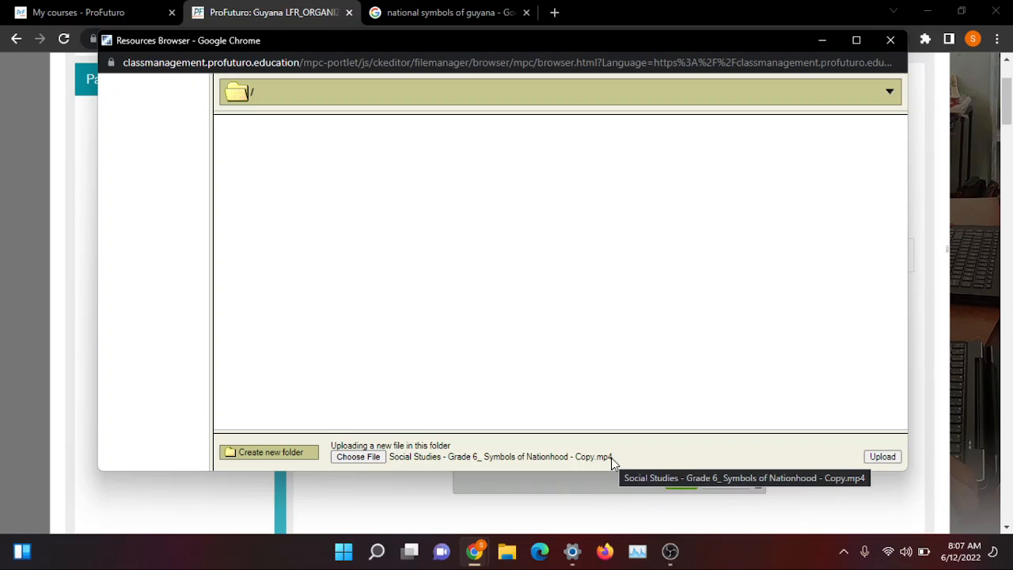
{"action": "left_click", "coordinate": [880, 459]}
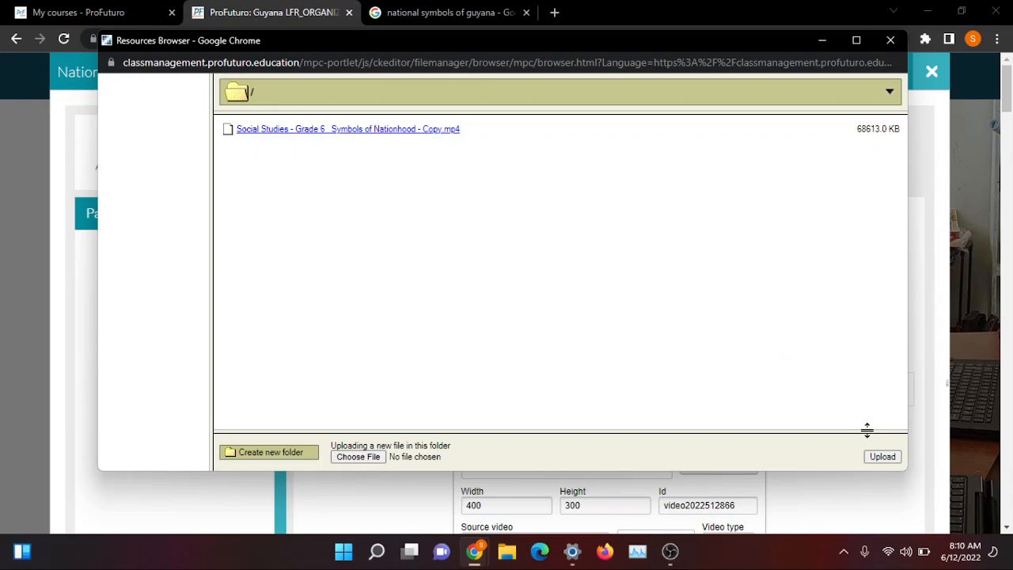
Attach the uploaded "Social Studies - Grade 6_ Symbols of Nationhood - Copy.mp4" as the MP4 source video with width 900 and height 800
{"action": "left_click", "coordinate": [356, 130]}
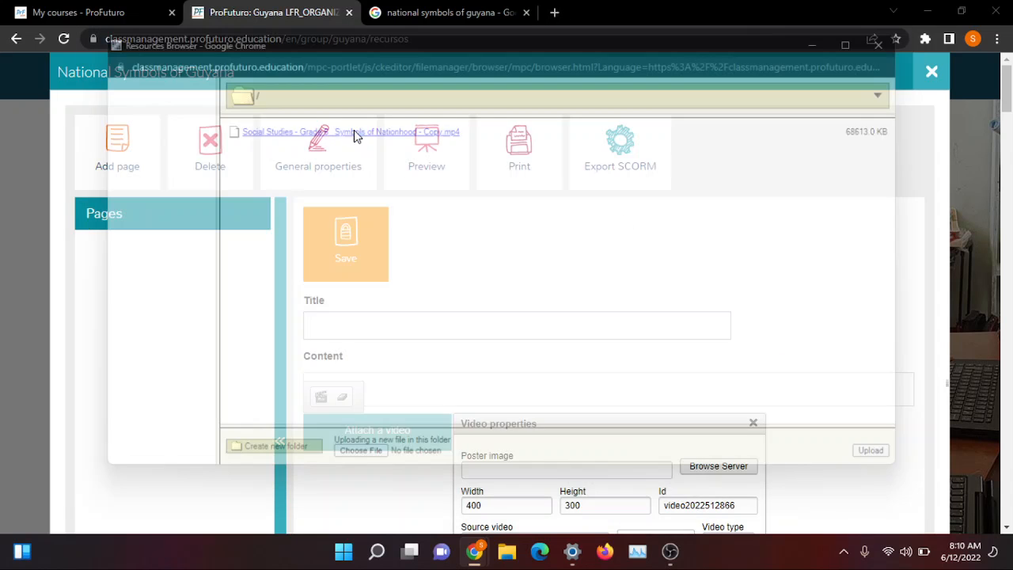
{"action": "scroll", "coordinate": [603, 378], "scroll_direction": "down", "scroll_amount": 2}
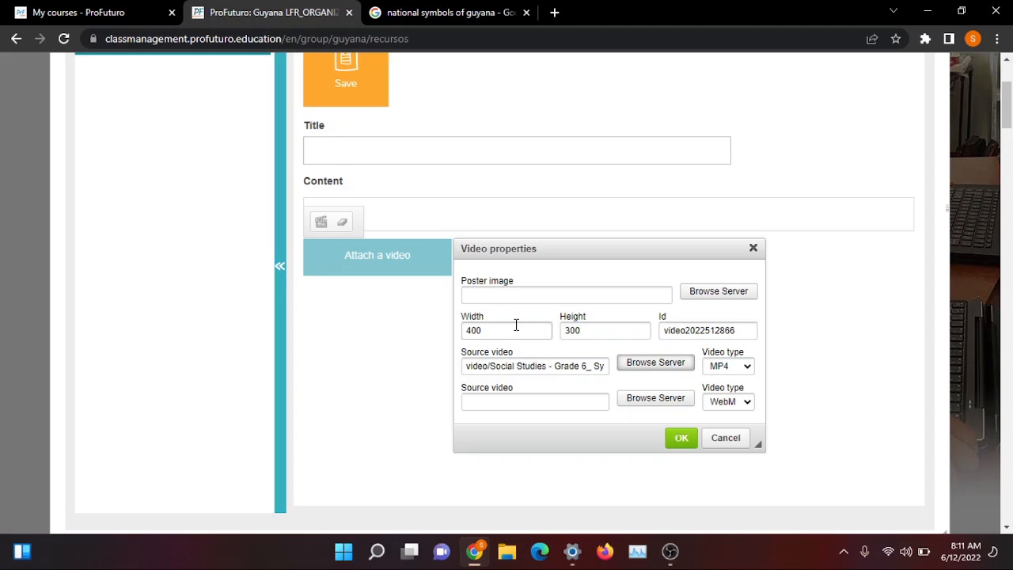
{"action": "left_click", "coordinate": [471, 330]}
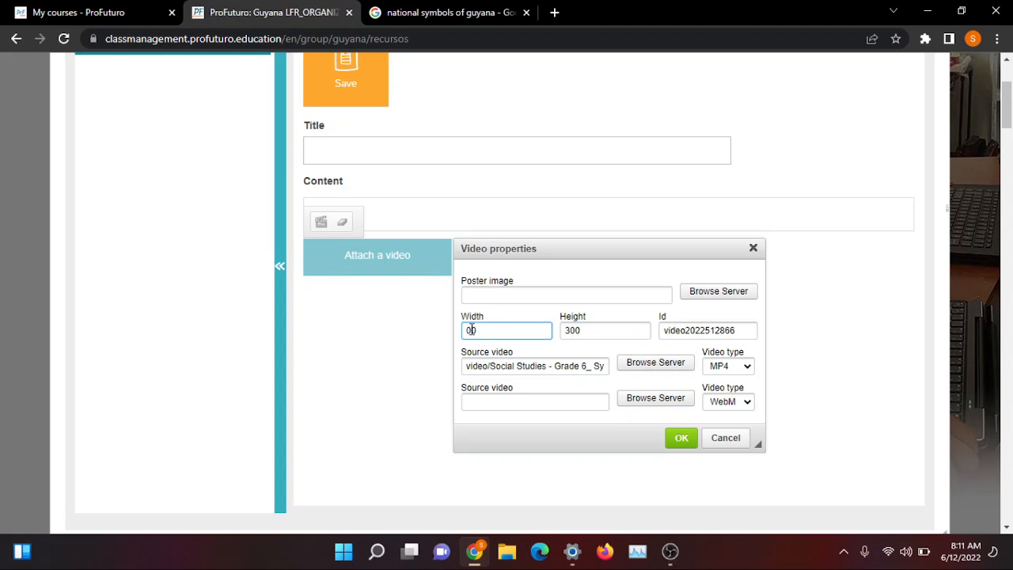
{"action": "left_click", "coordinate": [573, 329]}
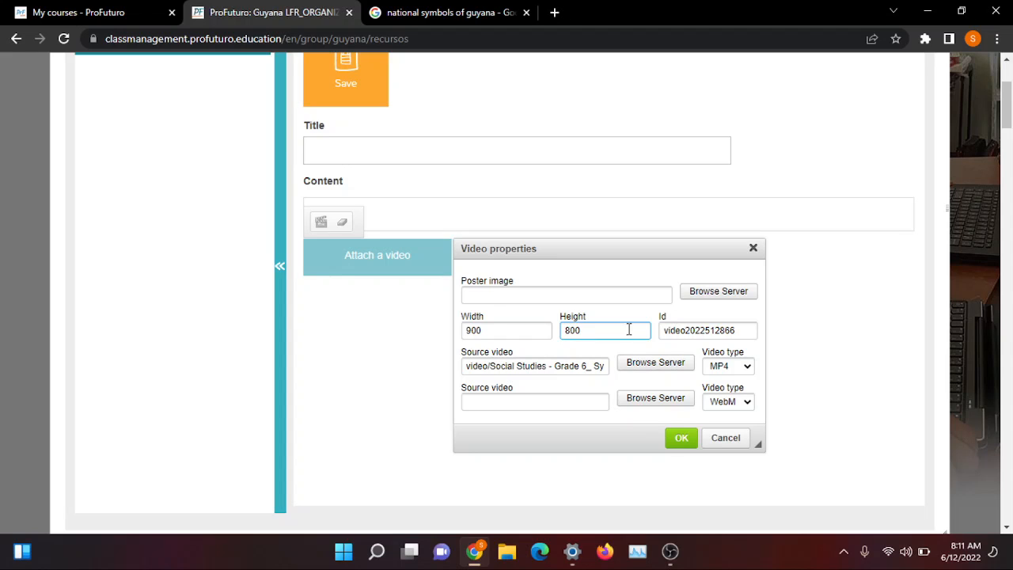
{"action": "left_click", "coordinate": [663, 354]}
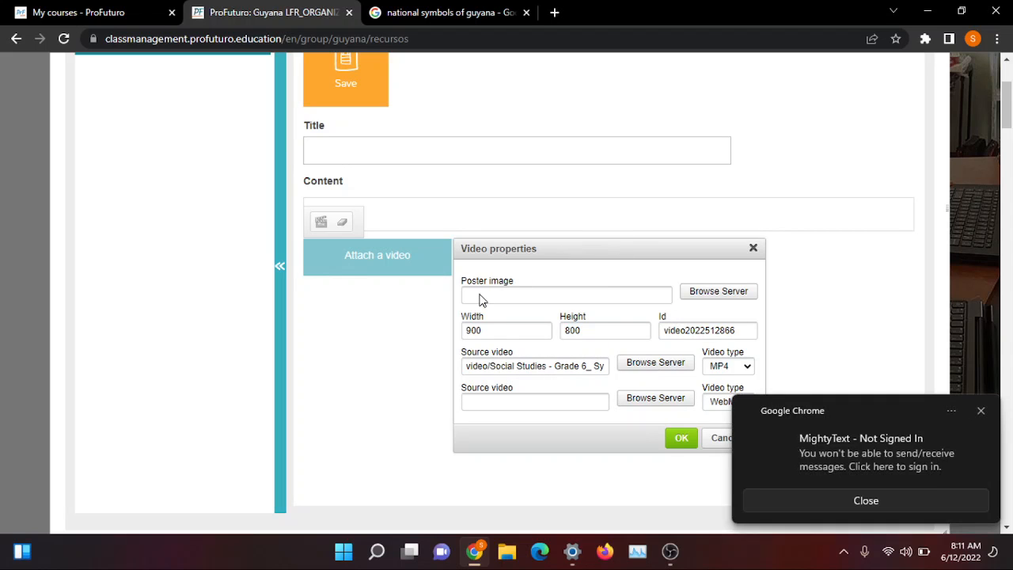
{"action": "left_click", "coordinate": [981, 412]}
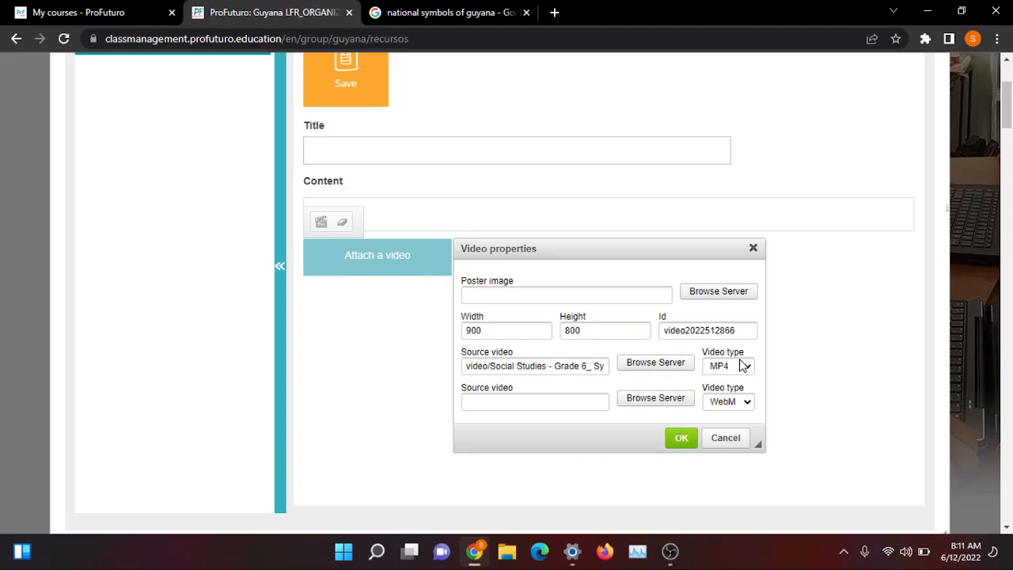
{"action": "left_click", "coordinate": [680, 437]}
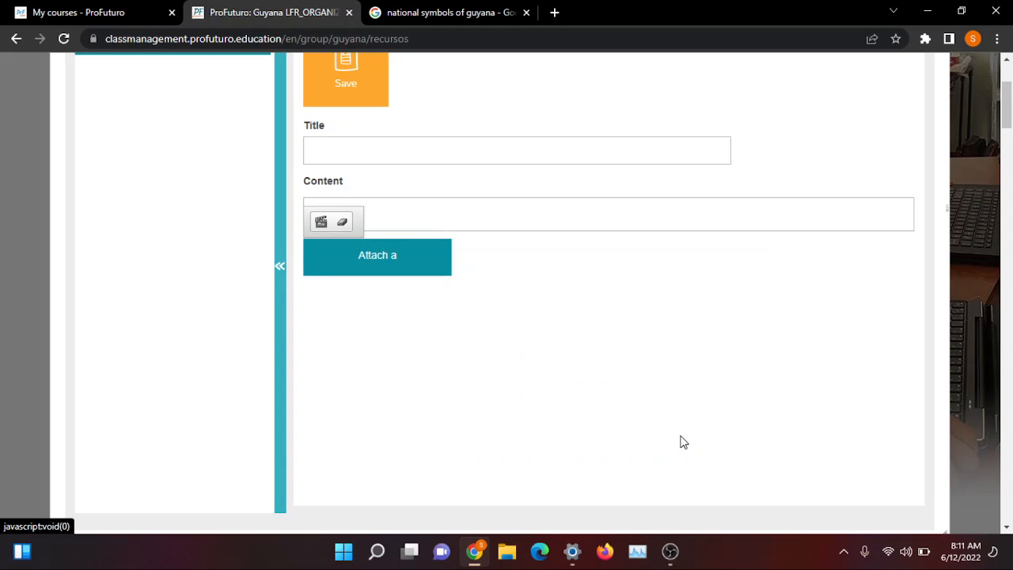
Fill the page's content with the copied paragraph beginning "Guyana's symbols of nationhood represent the fact that it is a nation which has attained independence."
{"action": "scroll", "coordinate": [549, 298], "scroll_direction": "up", "scroll_amount": 3}
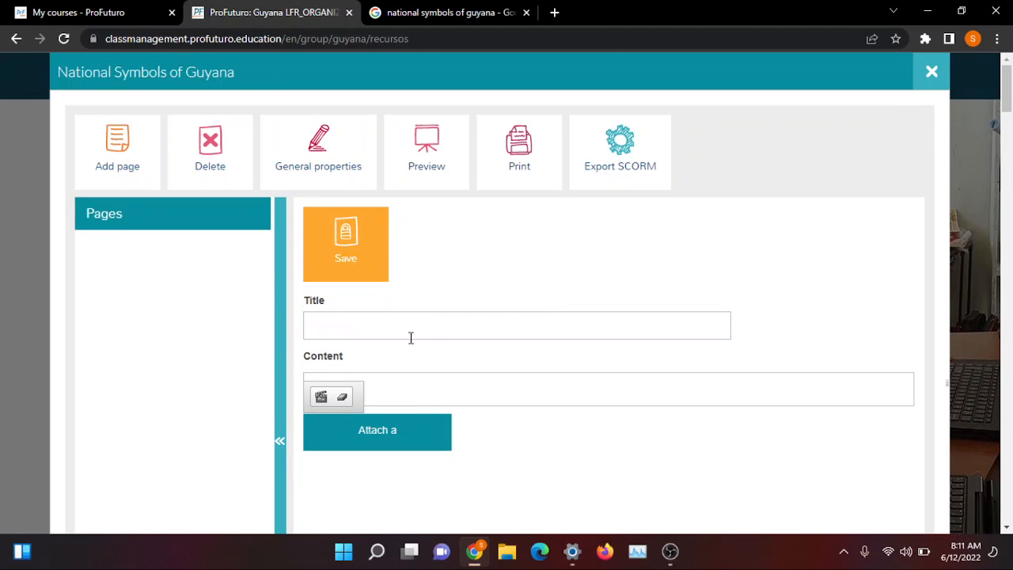
{"action": "left_click", "coordinate": [460, 398]}
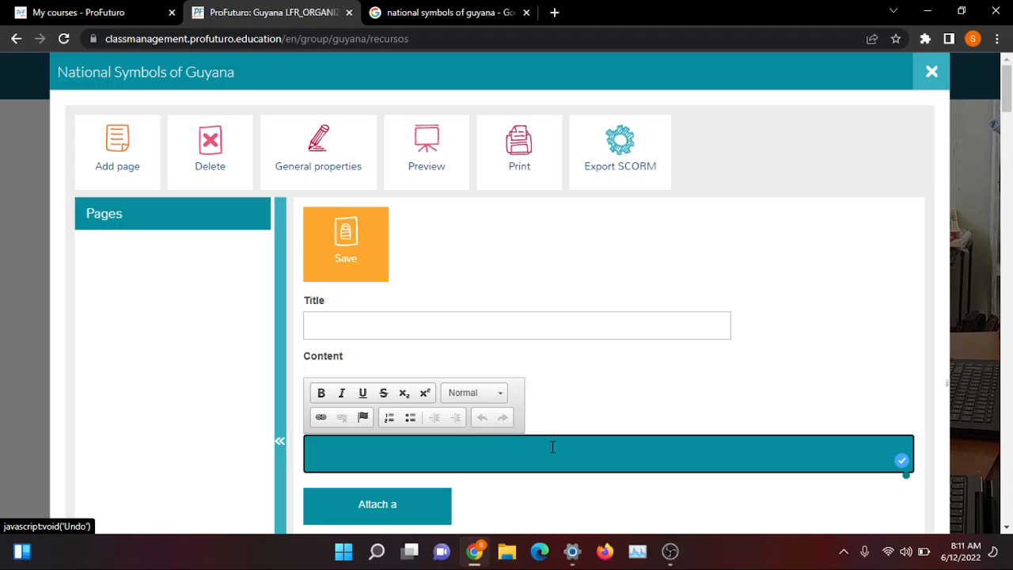
{"action": "type", "text": "Guyana's symbols of nationhood represent the fact that it is a nation which has attained independence. The symbols are: the National Flag (the Golden Arrowhead), the National Coat-of-Arms, the National Pledge, the National Motto and the Arms of the President."}
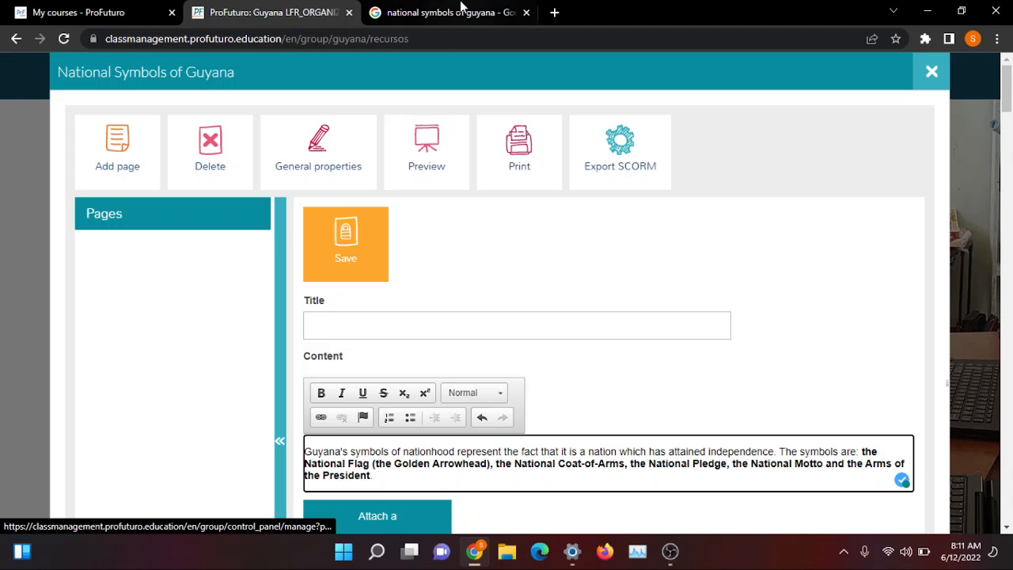
Try bold and the Heading 1 and Heading 2 formats on the content paragraph, and paste the original text back in
{"action": "left_click_drag", "start_coordinate": [376, 478], "coordinate": [295, 456]}
{"action": "key", "text": "ctrl+c"}
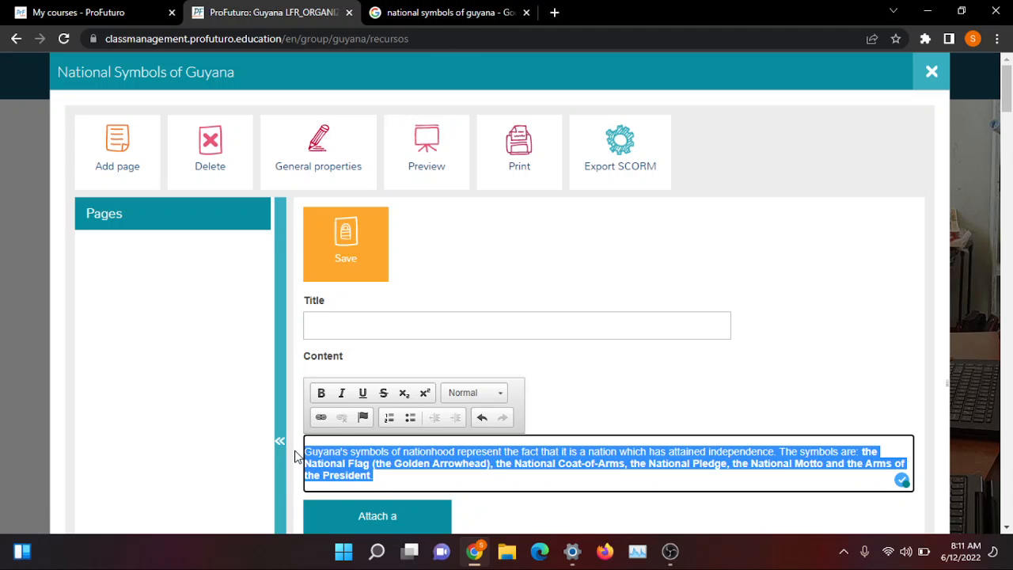
{"action": "left_click", "coordinate": [321, 395]}
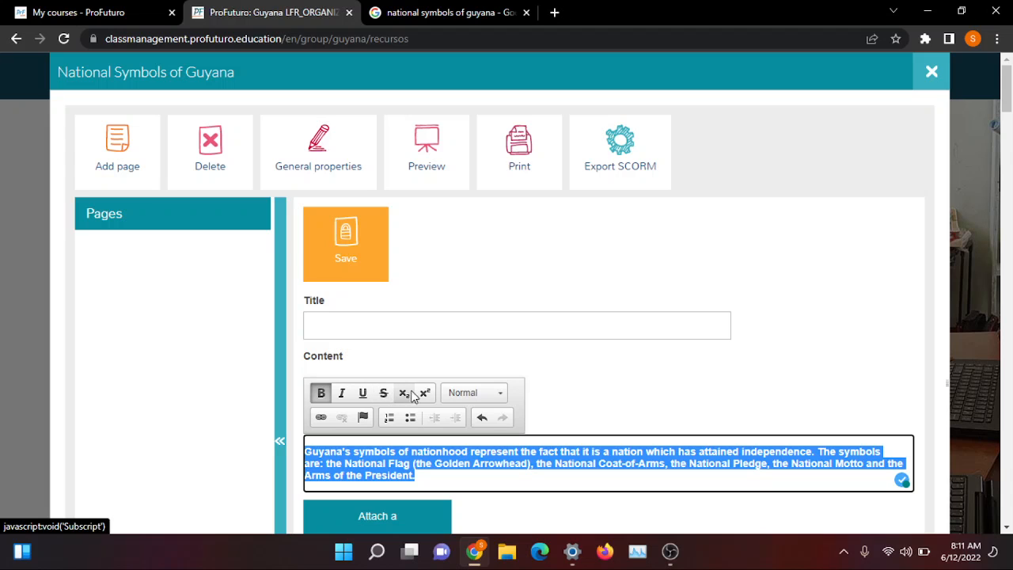
{"action": "left_click", "coordinate": [499, 395]}
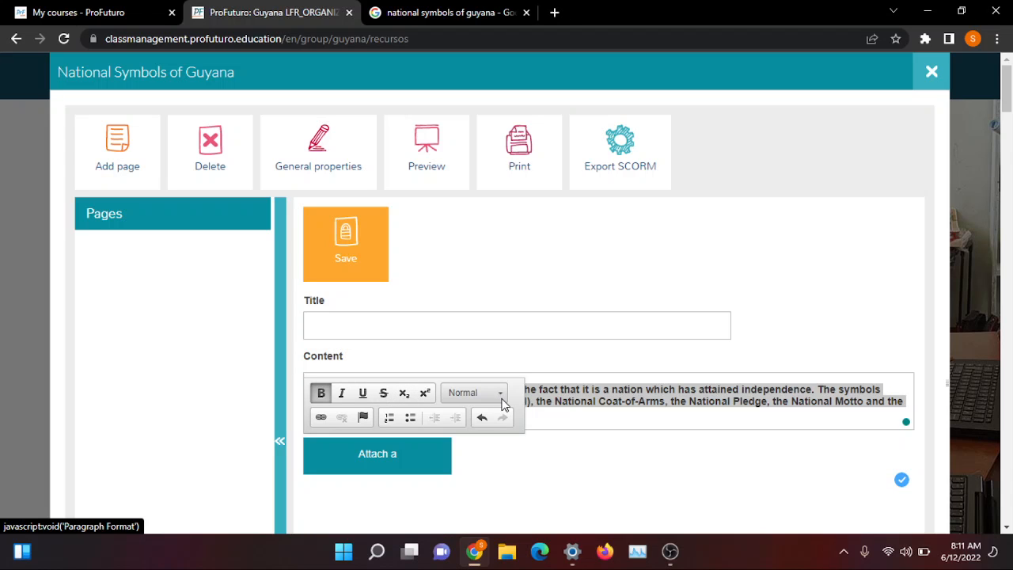
{"action": "left_click", "coordinate": [467, 393]}
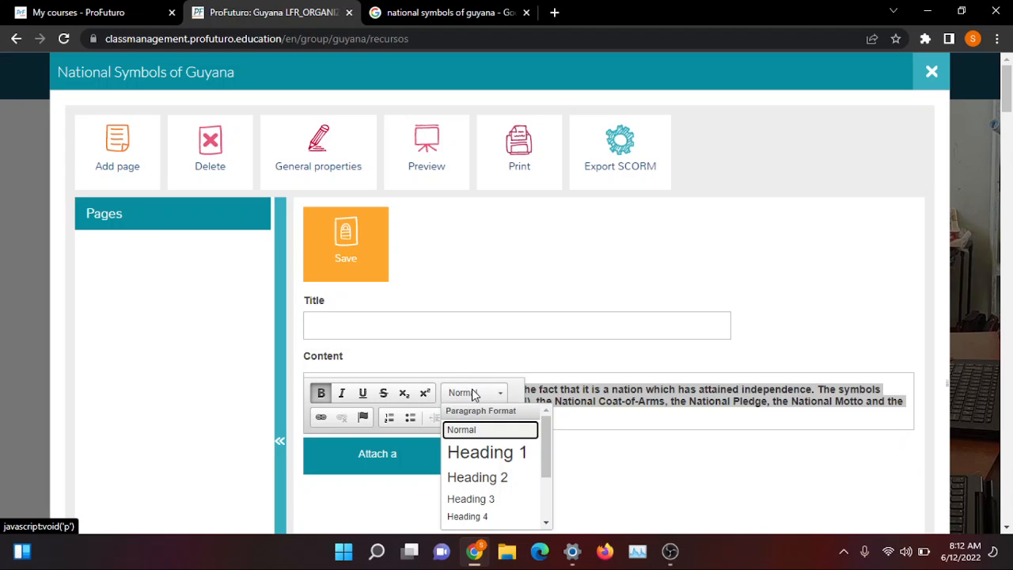
{"action": "left_click", "coordinate": [489, 457]}
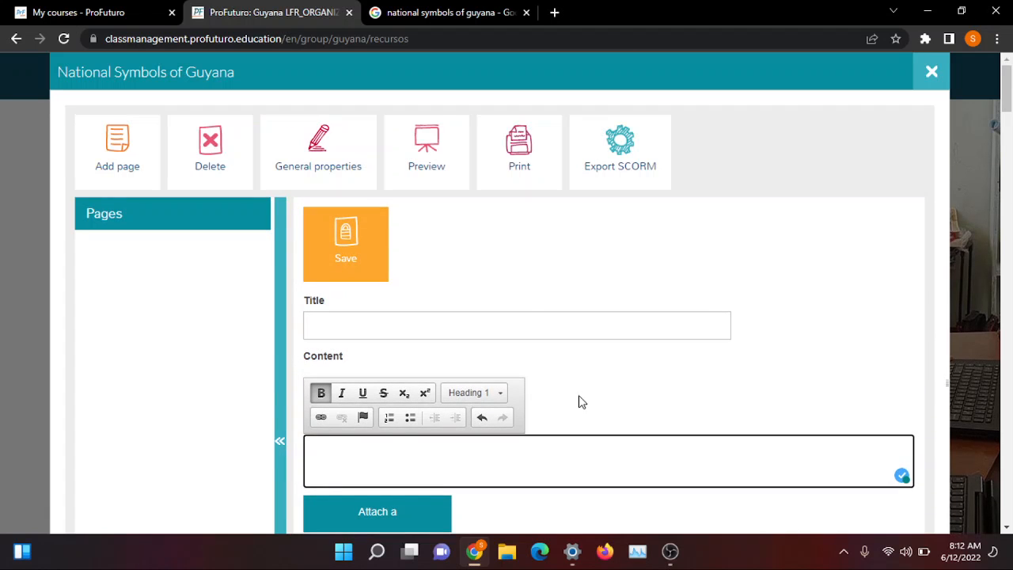
{"action": "left_click", "coordinate": [495, 393]}
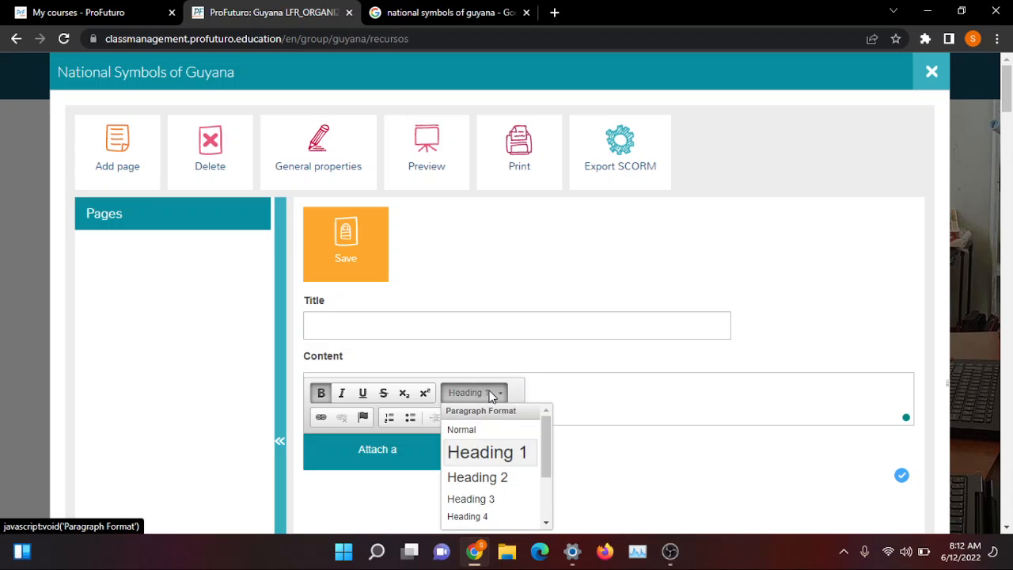
{"action": "left_click", "coordinate": [493, 481]}
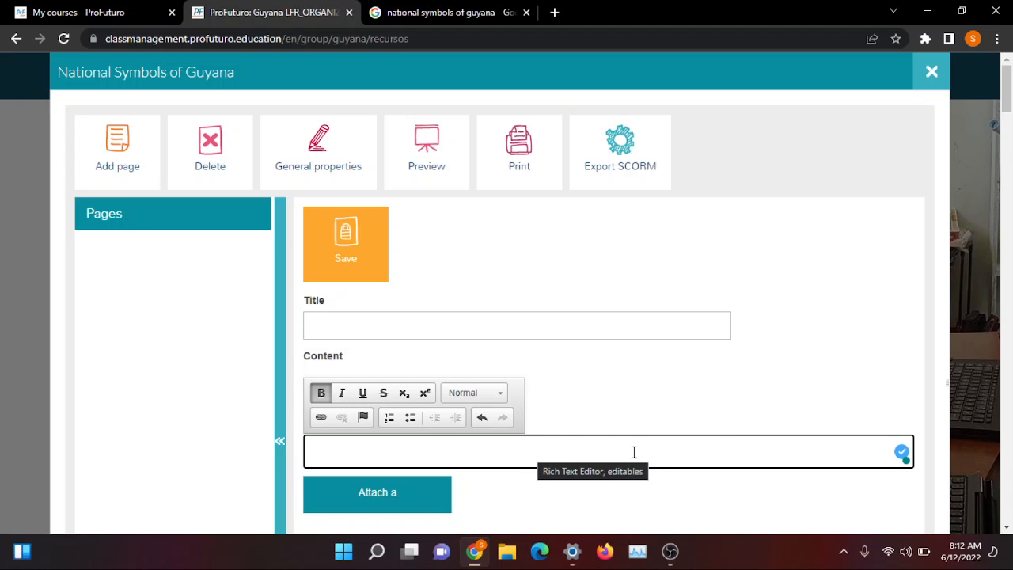
{"action": "key", "text": "ctrl+v"}
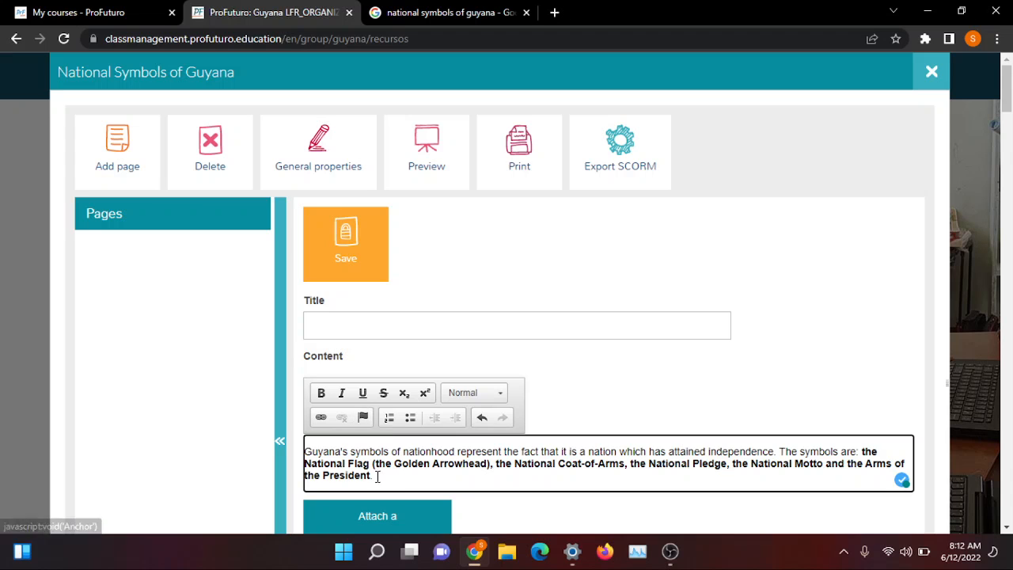
Try bold and underline on the whole content paragraph, and paste the original text in again
{"action": "left_click_drag", "start_coordinate": [372, 476], "coordinate": [308, 452]}
{"action": "key", "text": "ctrl+c"}
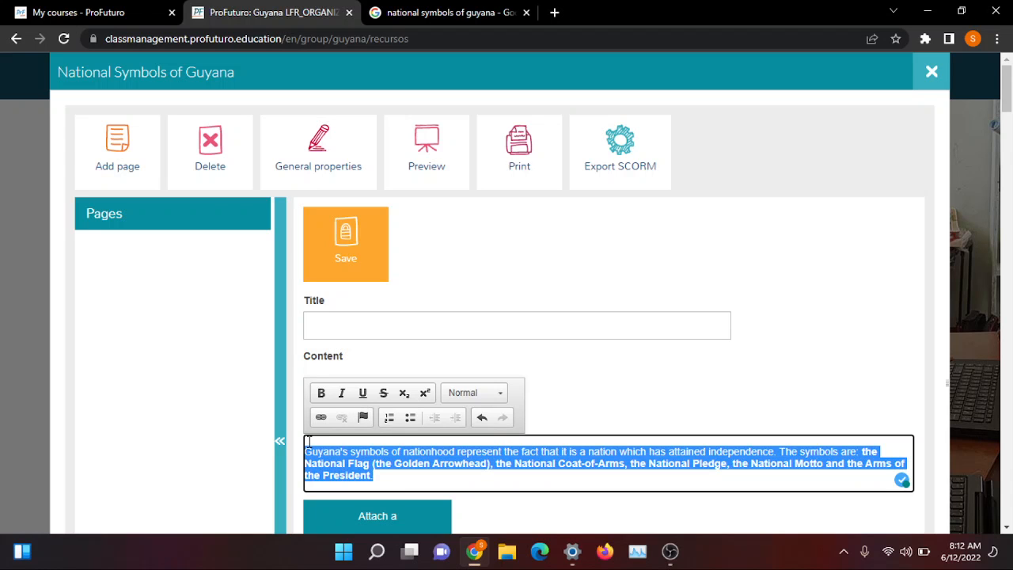
{"action": "left_click", "coordinate": [320, 393]}
{"action": "left_click", "coordinate": [362, 393]}
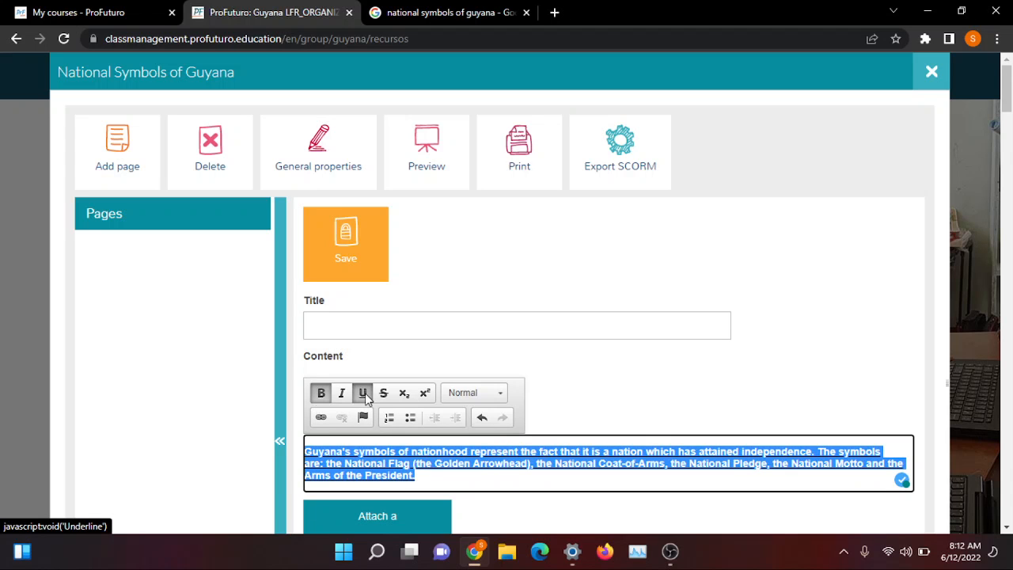
{"action": "left_click", "coordinate": [571, 519]}
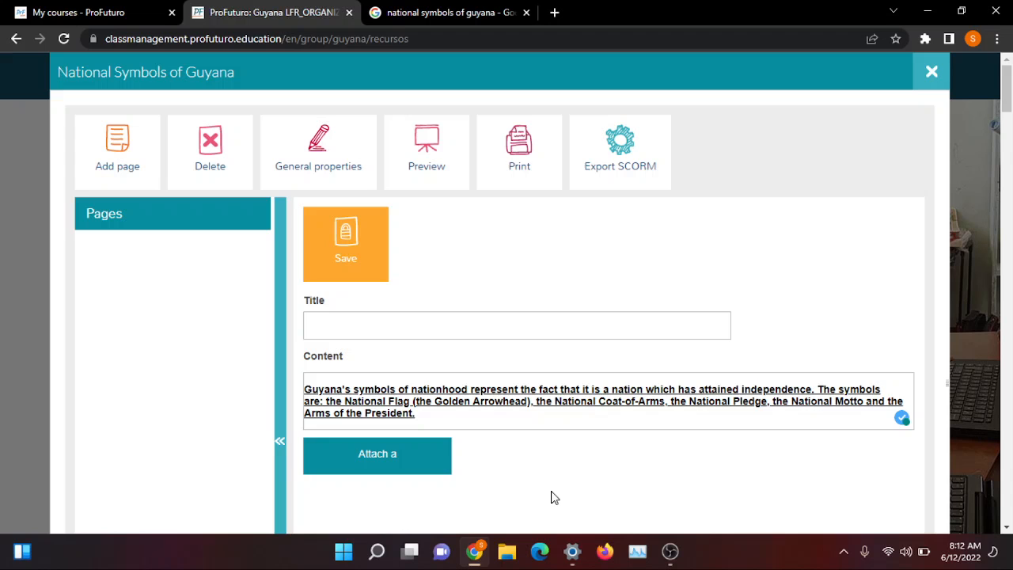
{"action": "left_click", "coordinate": [473, 401]}
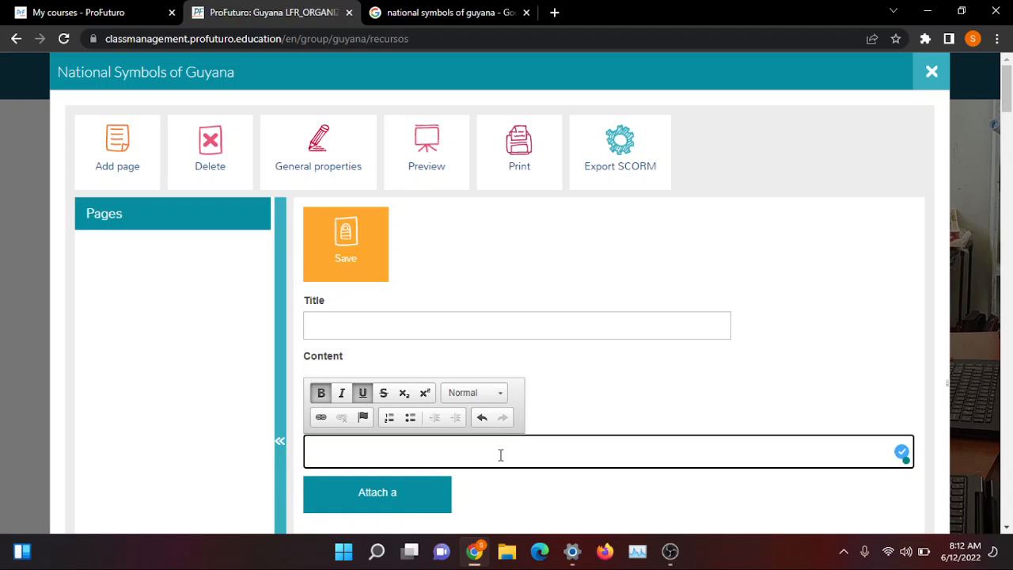
{"action": "scroll", "coordinate": [499, 454], "scroll_direction": "down", "scroll_amount": 4}
{"action": "scroll", "coordinate": [500, 456], "scroll_direction": "up", "scroll_amount": 4}
{"action": "key", "text": "ctrl+v"}
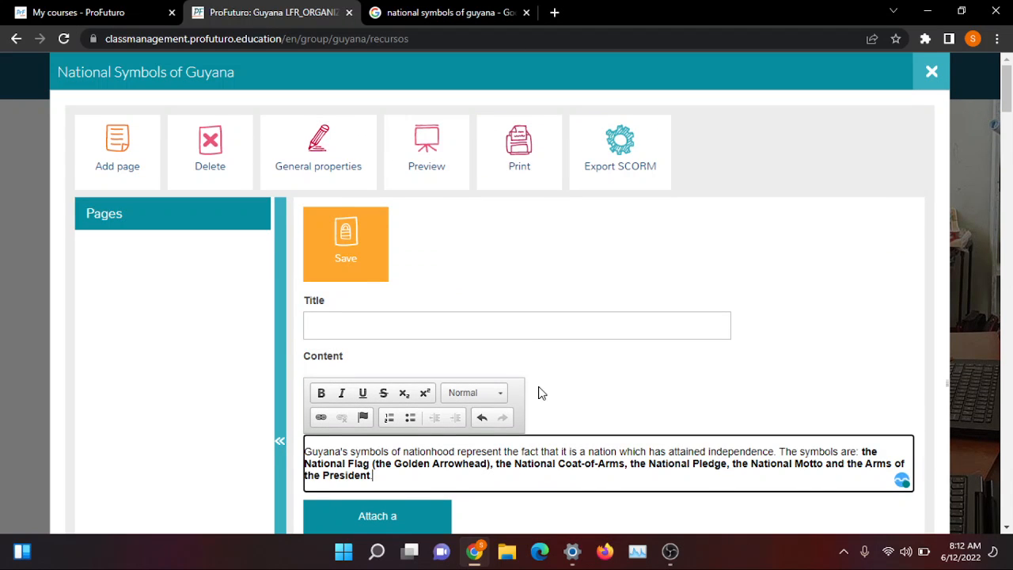
Title the page "National Symbols" and save it
{"action": "scroll", "coordinate": [540, 393], "scroll_direction": "down", "scroll_amount": 1}
{"action": "left_click", "coordinate": [431, 289]}
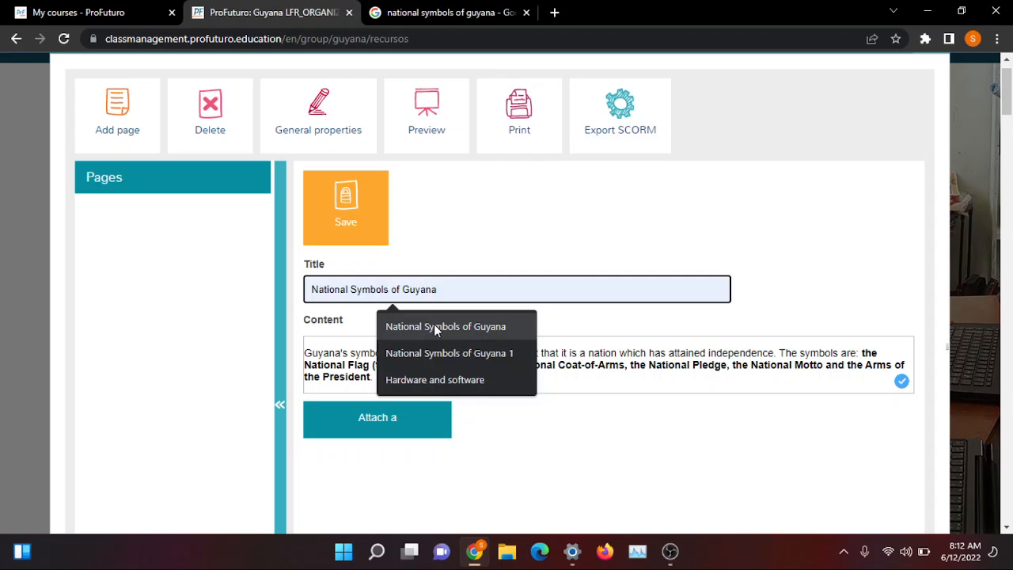
{"action": "left_click", "coordinate": [435, 330]}
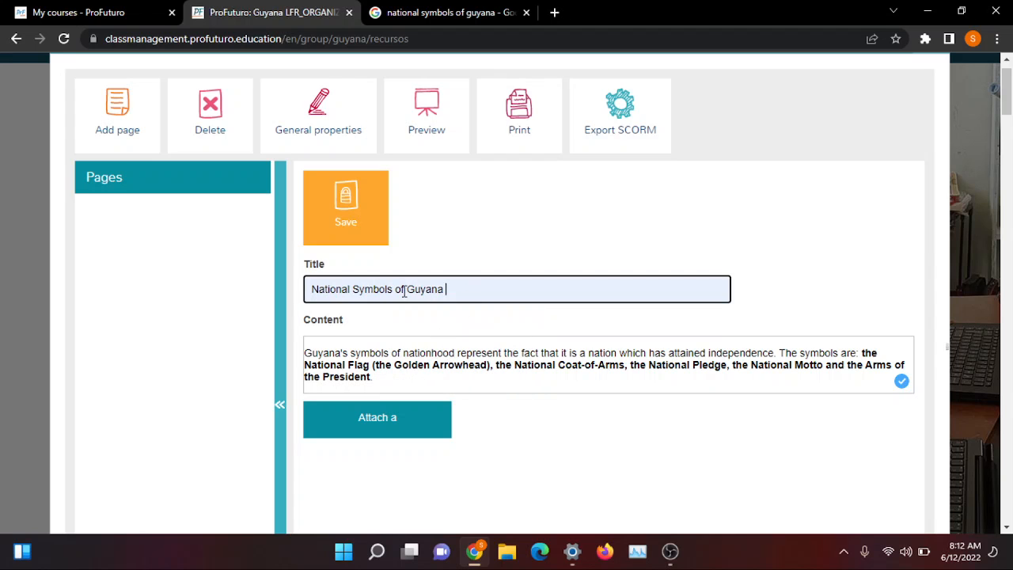
{"action": "left_click_drag", "start_coordinate": [396, 289], "coordinate": [441, 290]}
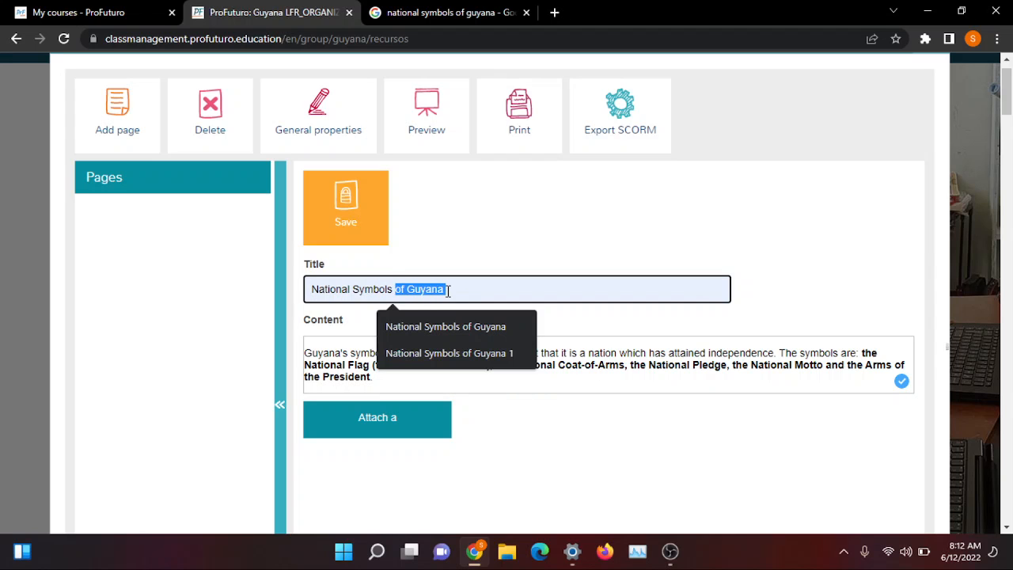
{"action": "key", "text": "BackSpace"}
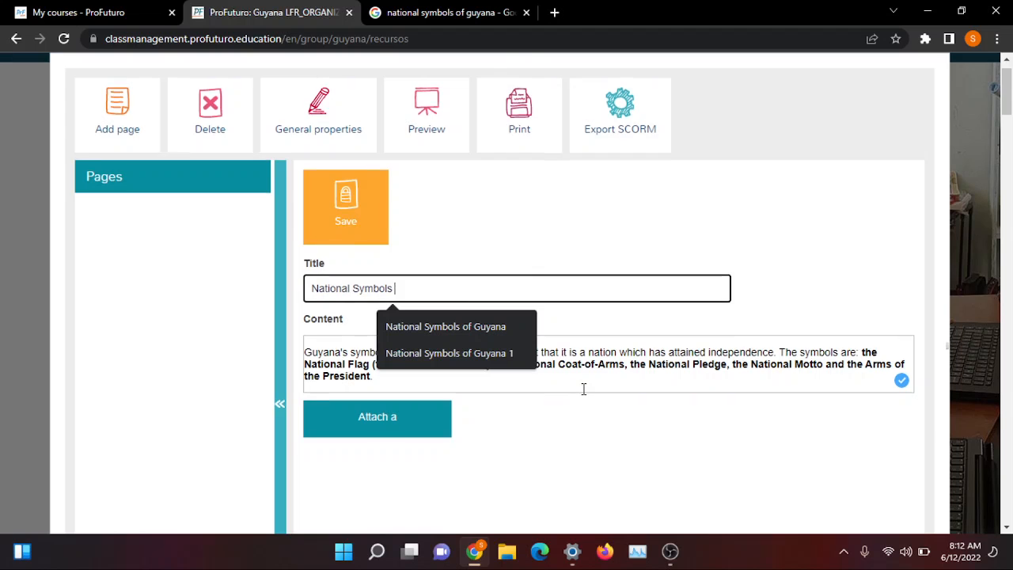
{"action": "scroll", "coordinate": [583, 389], "scroll_direction": "down", "scroll_amount": 3}
{"action": "scroll", "coordinate": [583, 393], "scroll_direction": "up", "scroll_amount": 3}
{"action": "left_click", "coordinate": [339, 198]}
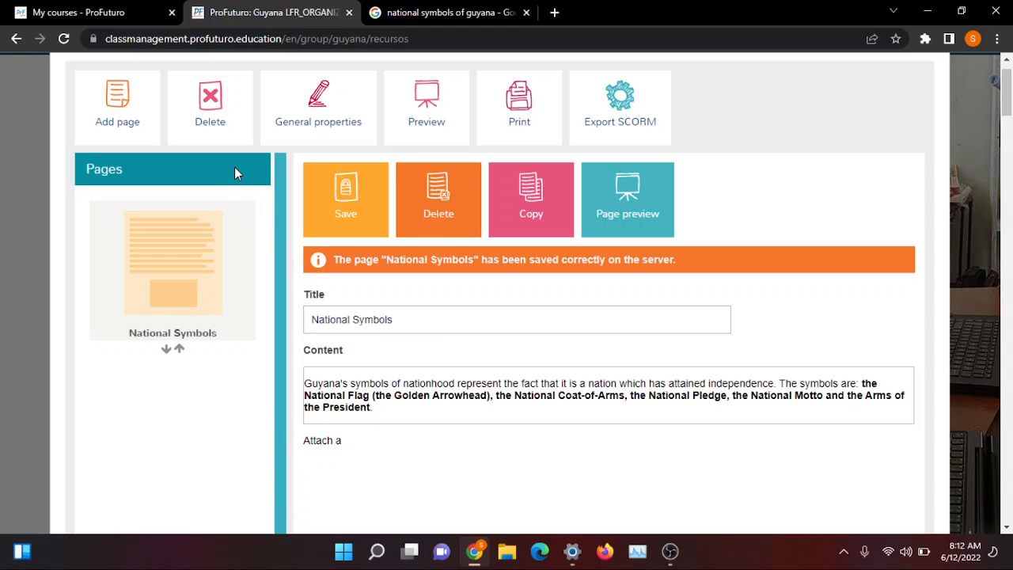
Preview the resource, try the single-page preview, and examine the page's paragraph and embedded video
{"action": "left_click", "coordinate": [449, 99]}
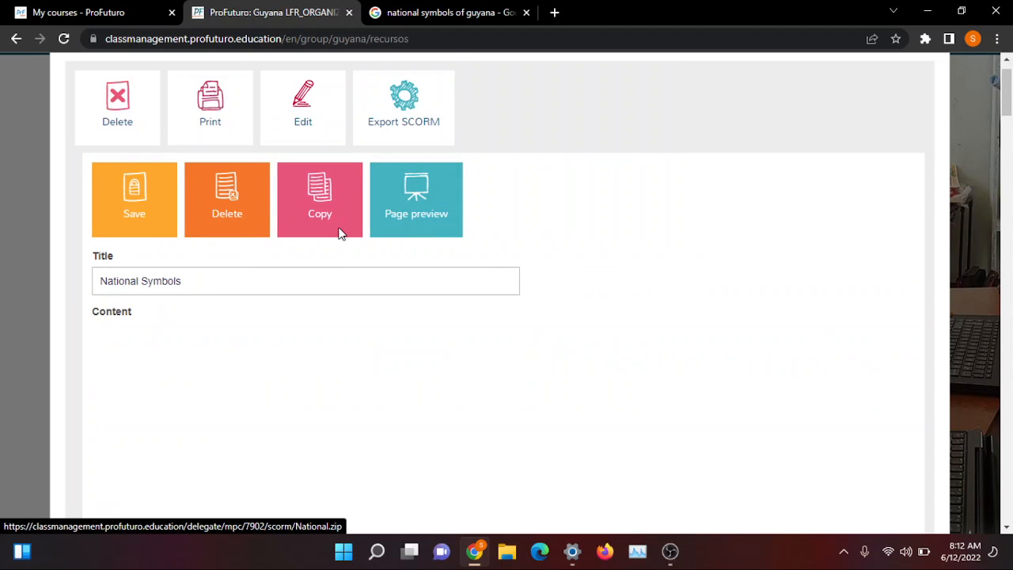
{"action": "scroll", "coordinate": [352, 366], "scroll_direction": "down", "scroll_amount": 1}
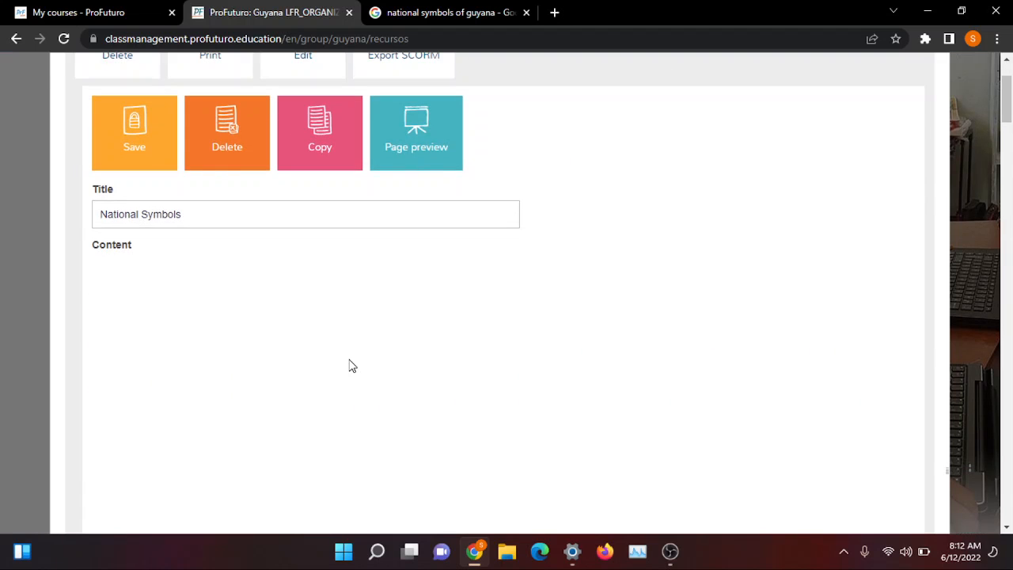
{"action": "left_click", "coordinate": [433, 128]}
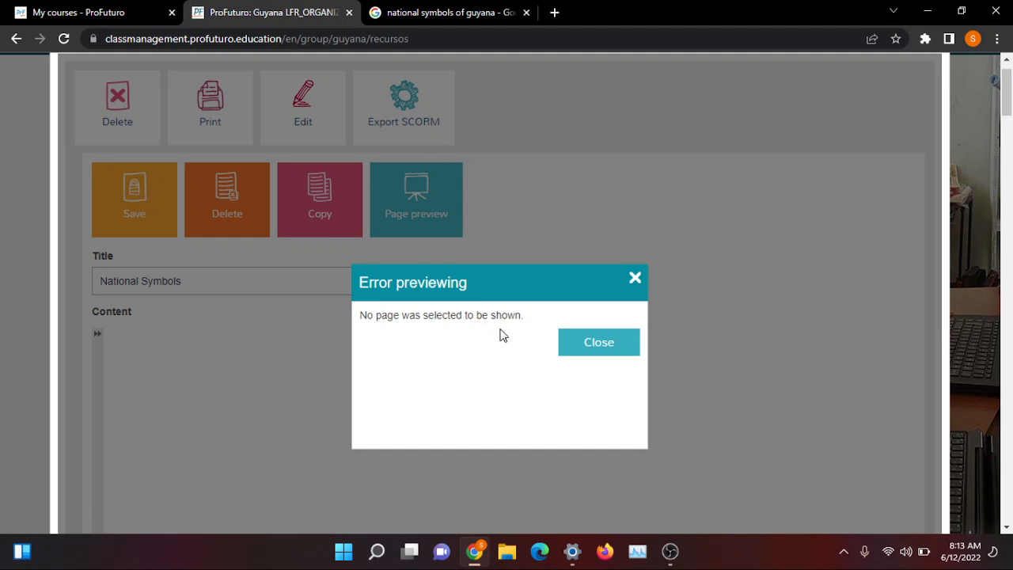
{"action": "left_click", "coordinate": [568, 348]}
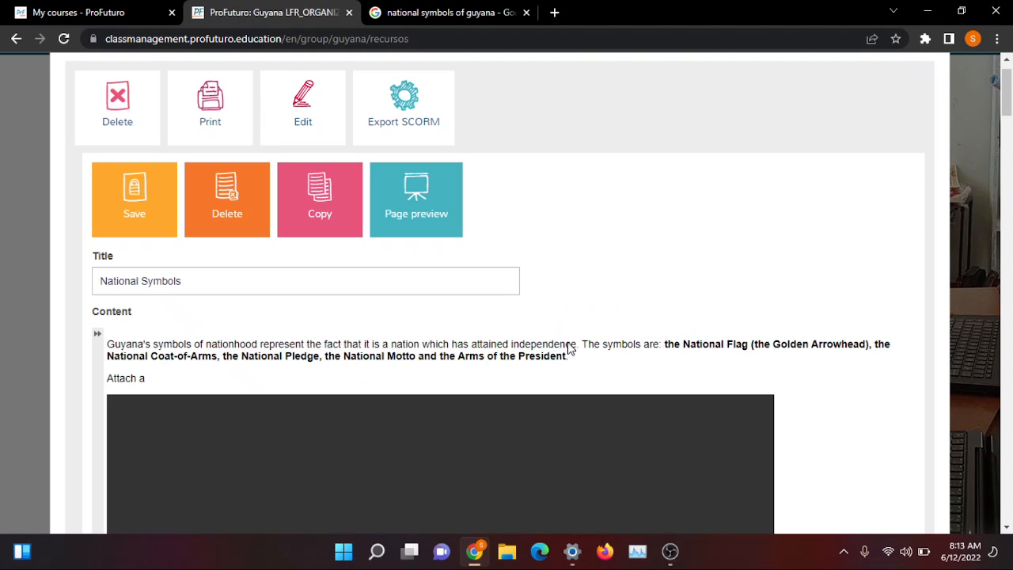
{"action": "scroll", "coordinate": [203, 221], "scroll_direction": "down", "scroll_amount": 4}
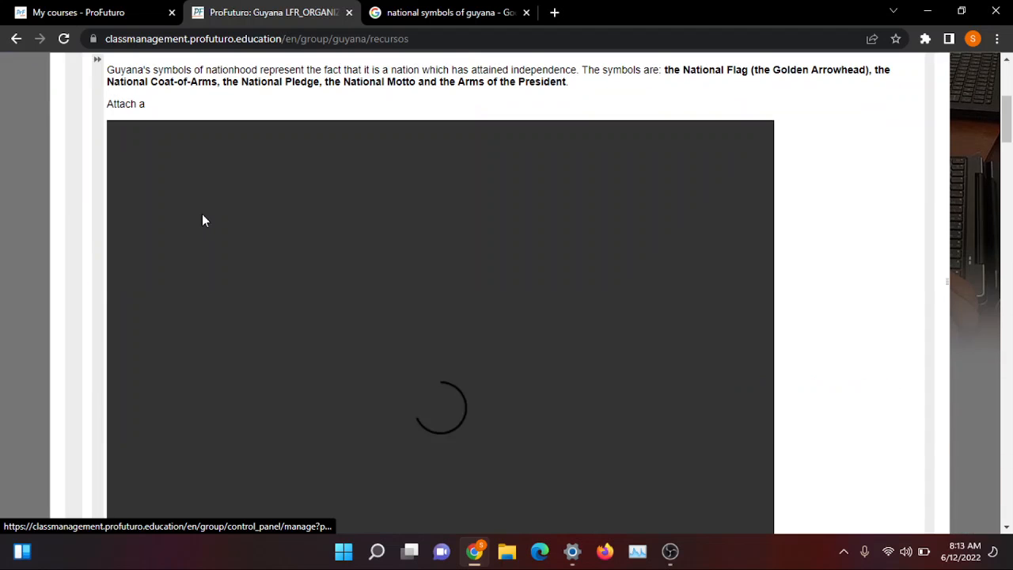
{"action": "scroll", "coordinate": [202, 221], "scroll_direction": "down", "scroll_amount": 2}
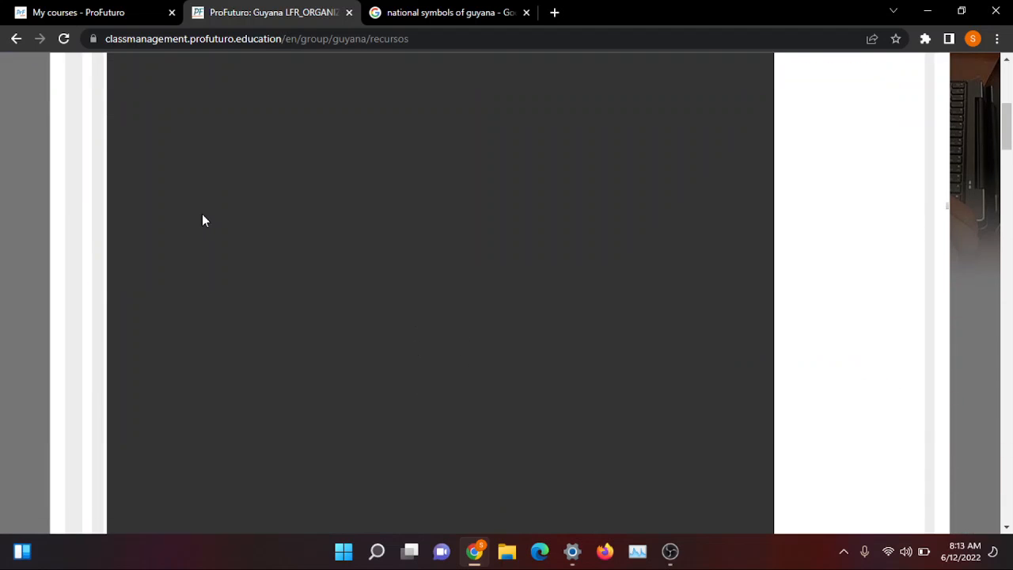
{"action": "scroll", "coordinate": [202, 221], "scroll_direction": "up", "scroll_amount": 2}
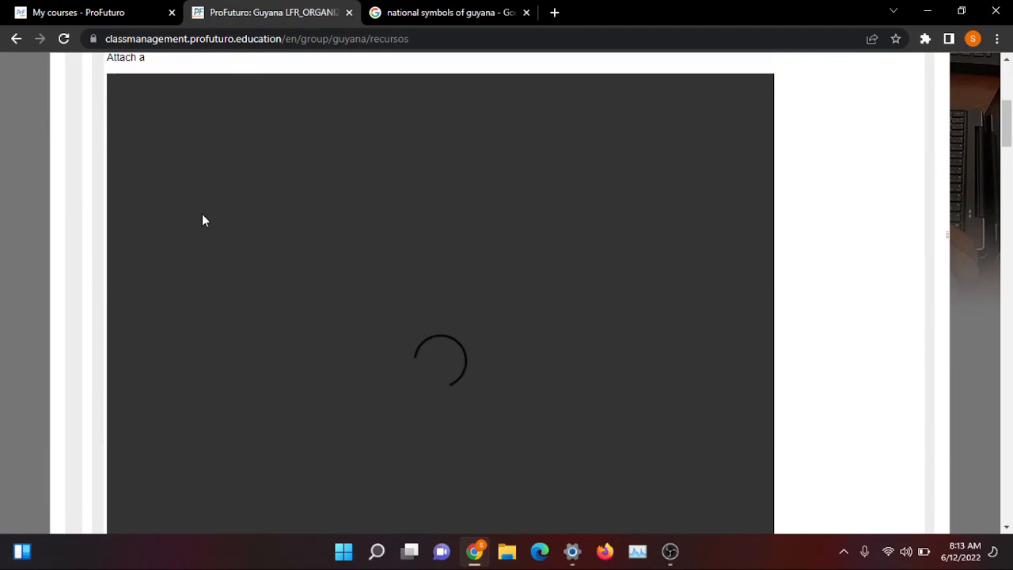
Reduce the browser zoom to 67% to fit the embedded video's player in the preview
{"action": "left_click", "coordinate": [996, 39]}
{"action": "left_click", "coordinate": [901, 179]}
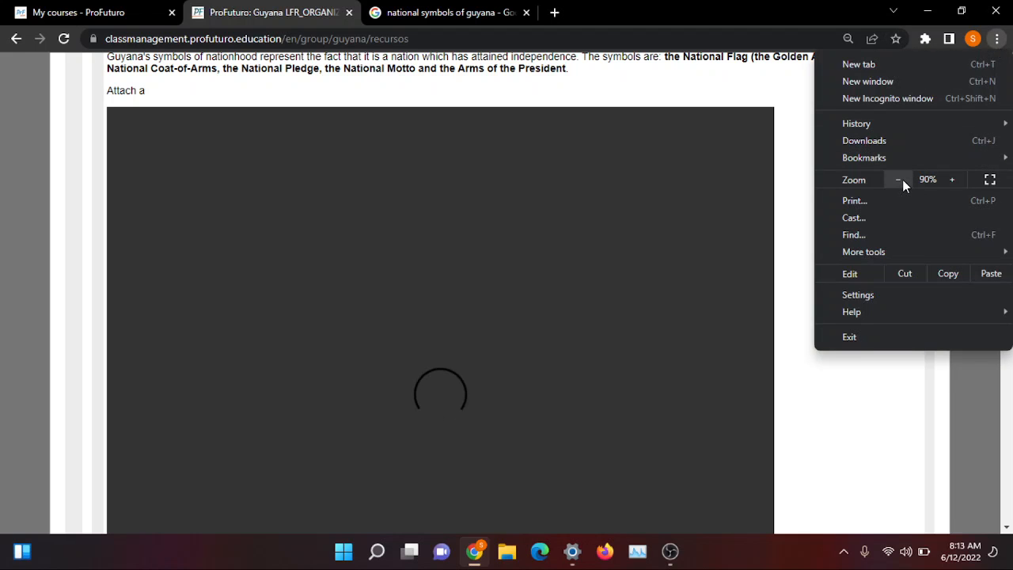
{"action": "left_click", "coordinate": [901, 180]}
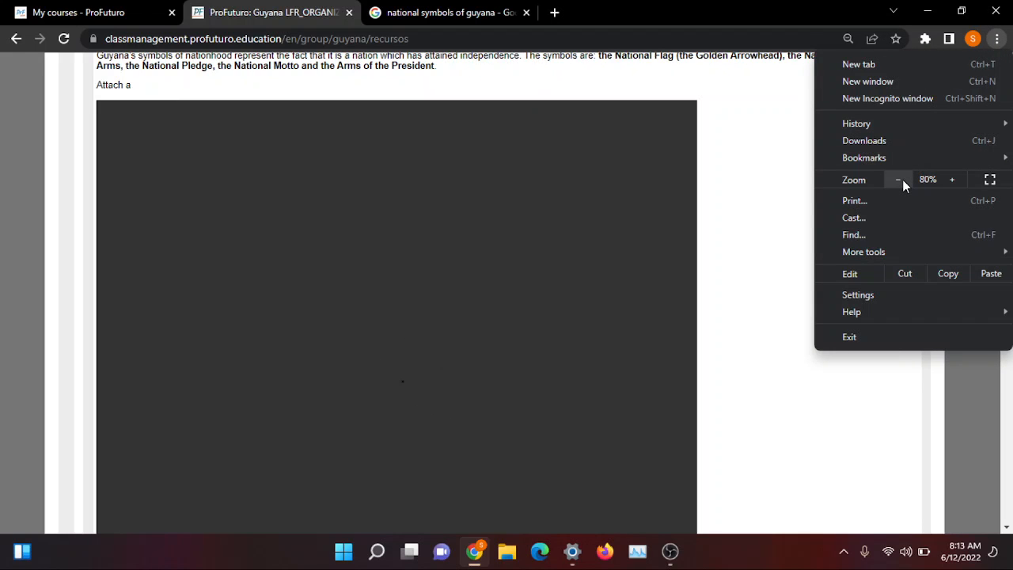
{"action": "left_click", "coordinate": [901, 179]}
{"action": "left_click", "coordinate": [900, 179]}
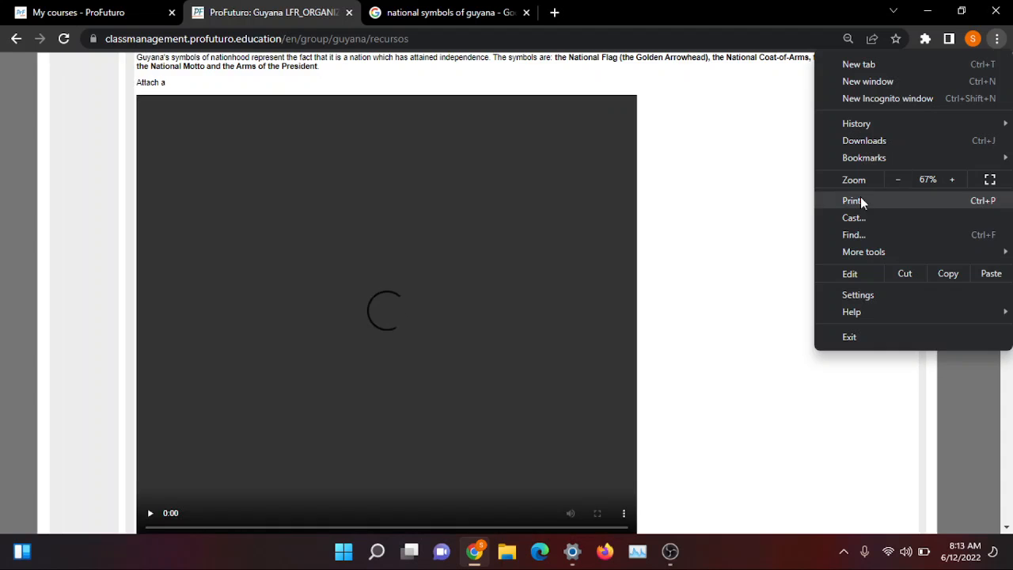
{"action": "left_click", "coordinate": [747, 316]}
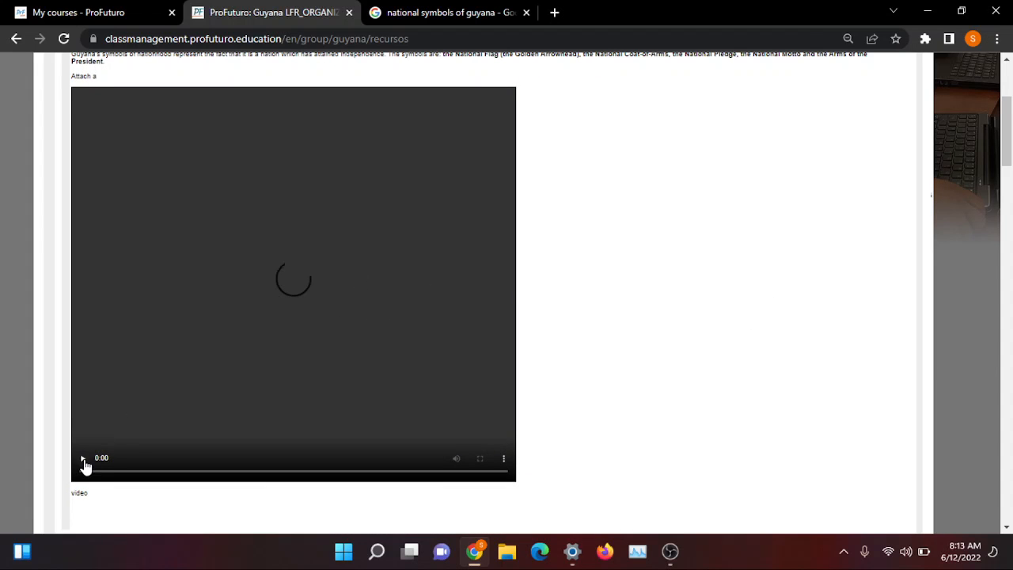
Play the embedded video in the resource preview and examine how it appears between the page's text
{"action": "scroll", "coordinate": [303, 277], "scroll_direction": "down", "scroll_amount": 2}
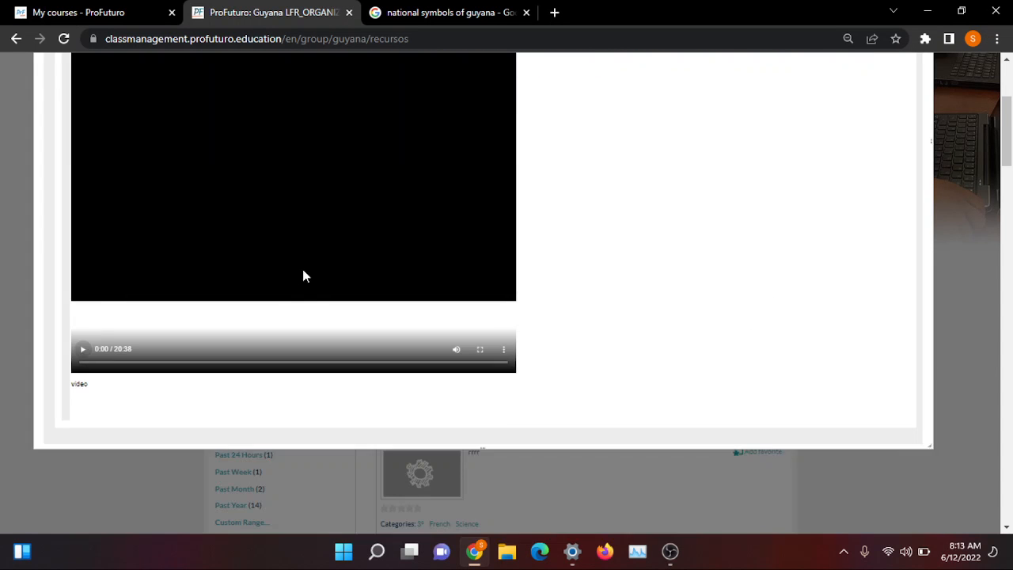
{"action": "left_click", "coordinate": [82, 348]}
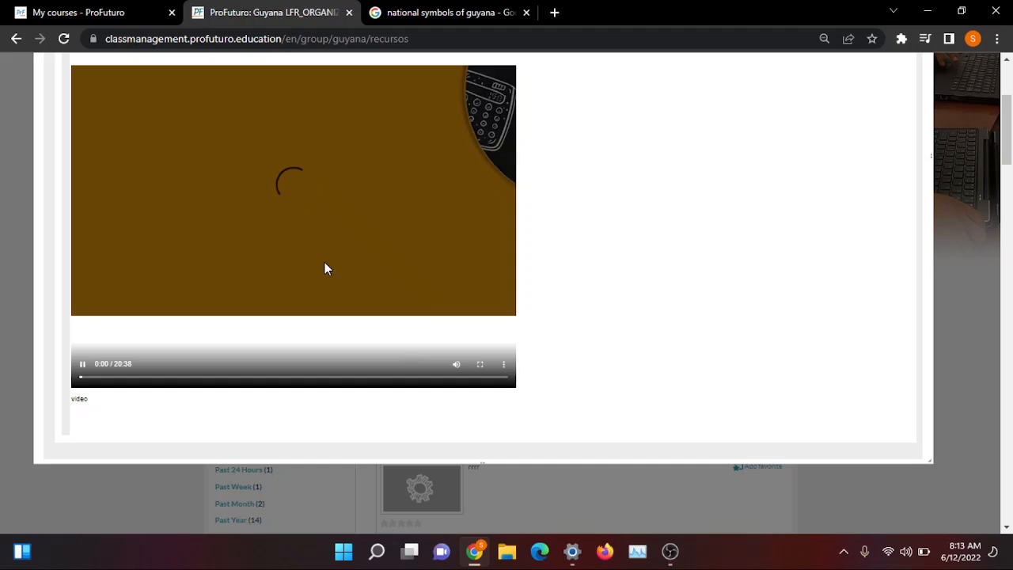
{"action": "scroll", "coordinate": [315, 265], "scroll_direction": "up", "scroll_amount": 1}
{"action": "scroll", "coordinate": [315, 265], "scroll_direction": "down", "scroll_amount": 1}
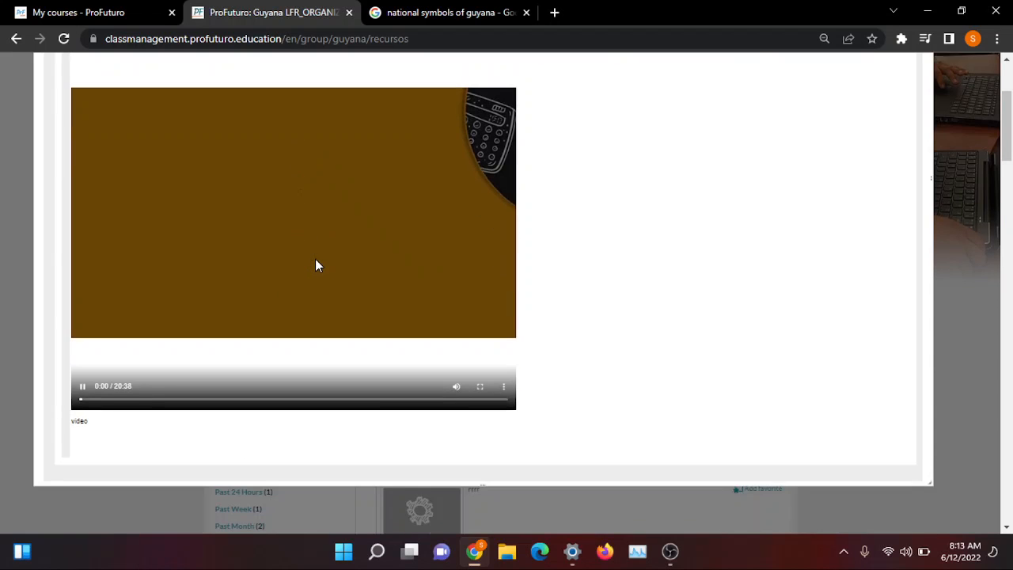
{"action": "scroll", "coordinate": [315, 265], "scroll_direction": "up", "scroll_amount": 1}
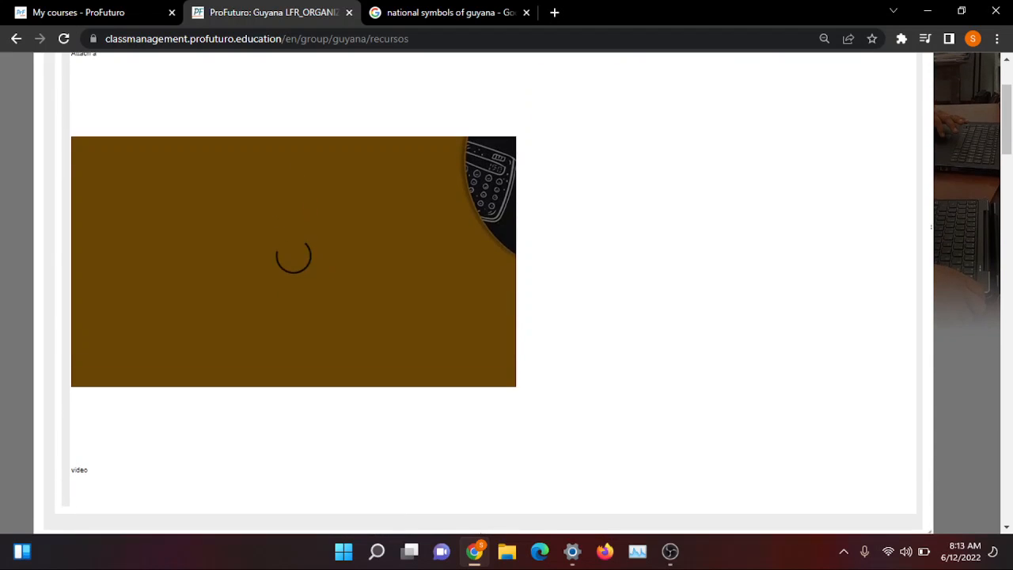
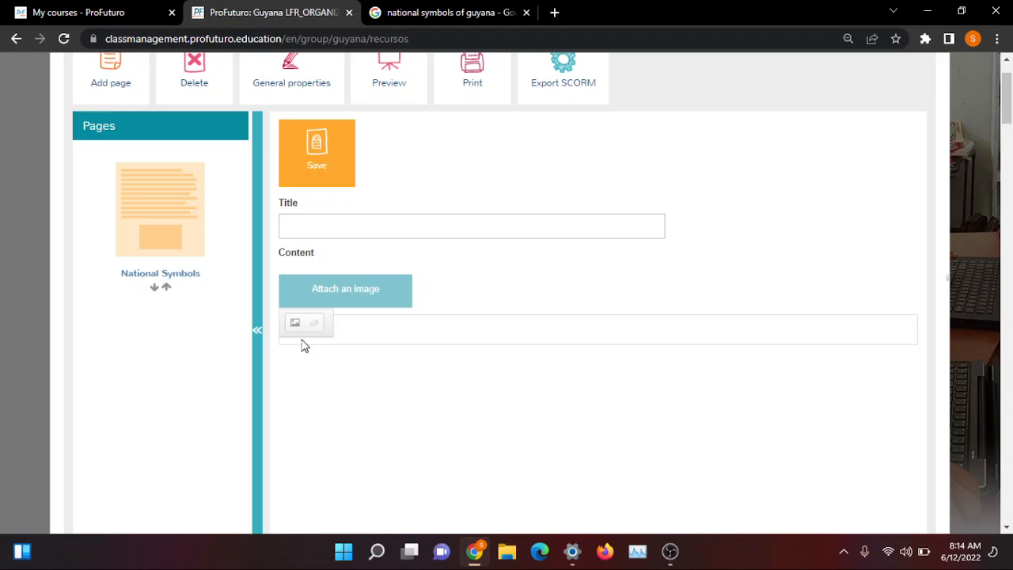
Open the image properties for the new page's content and browse the server for an image
{"action": "left_click", "coordinate": [295, 324]}
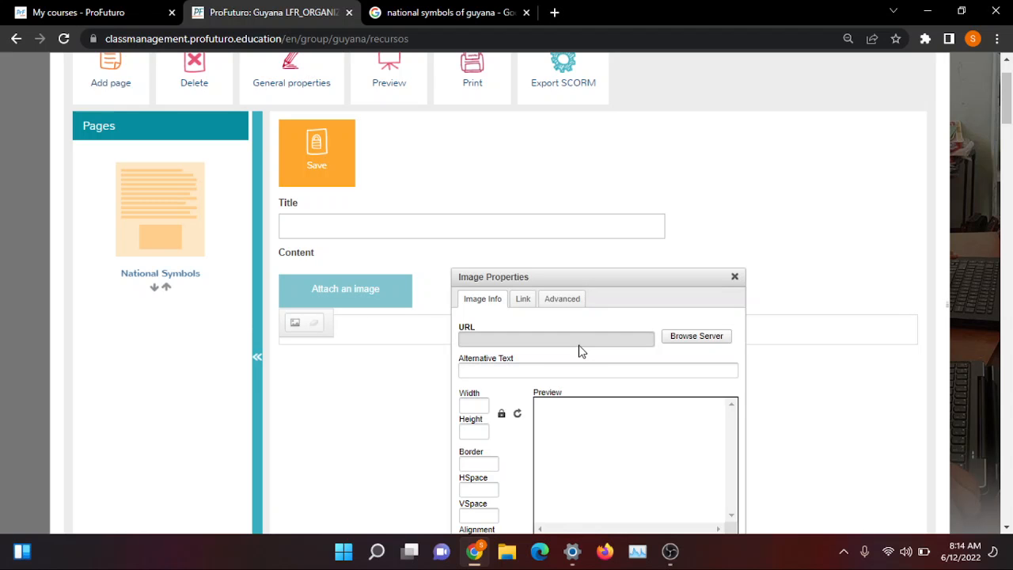
{"action": "scroll", "coordinate": [580, 350], "scroll_direction": "down", "scroll_amount": 3}
{"action": "scroll", "coordinate": [580, 351], "scroll_direction": "down", "scroll_amount": 1}
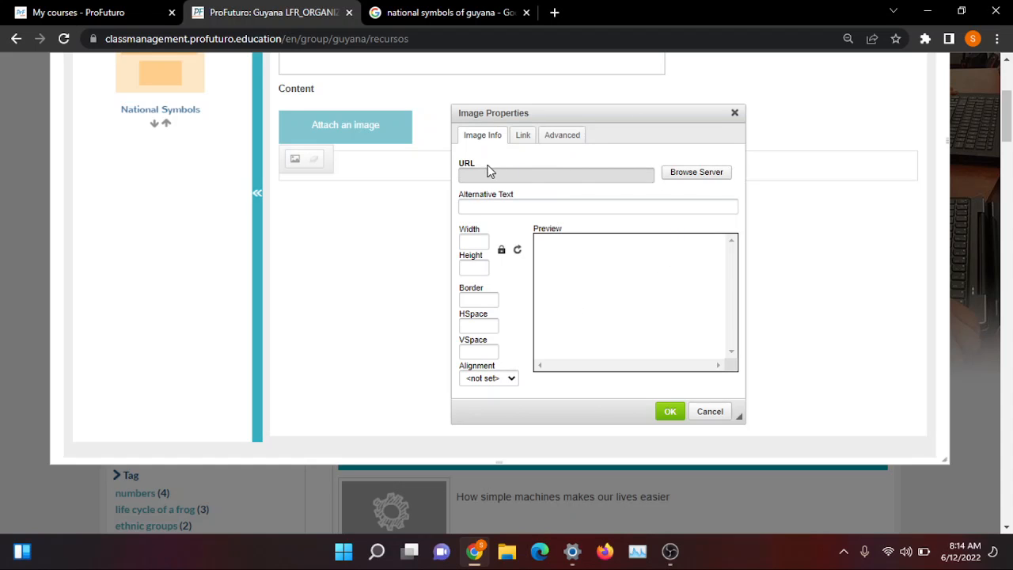
{"action": "left_click", "coordinate": [696, 172]}
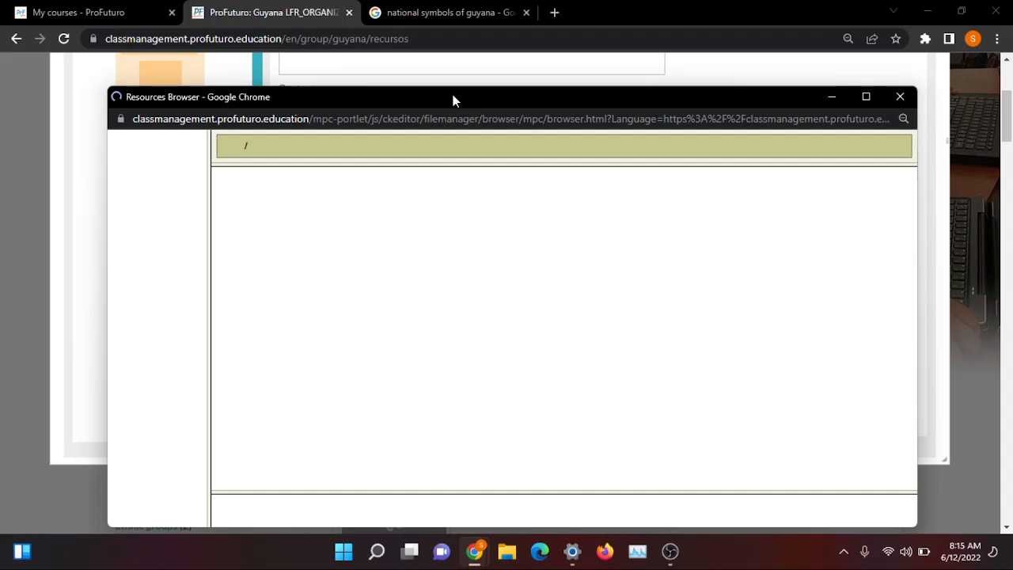
{"action": "left_click_drag", "start_coordinate": [452, 100], "coordinate": [448, 50]}
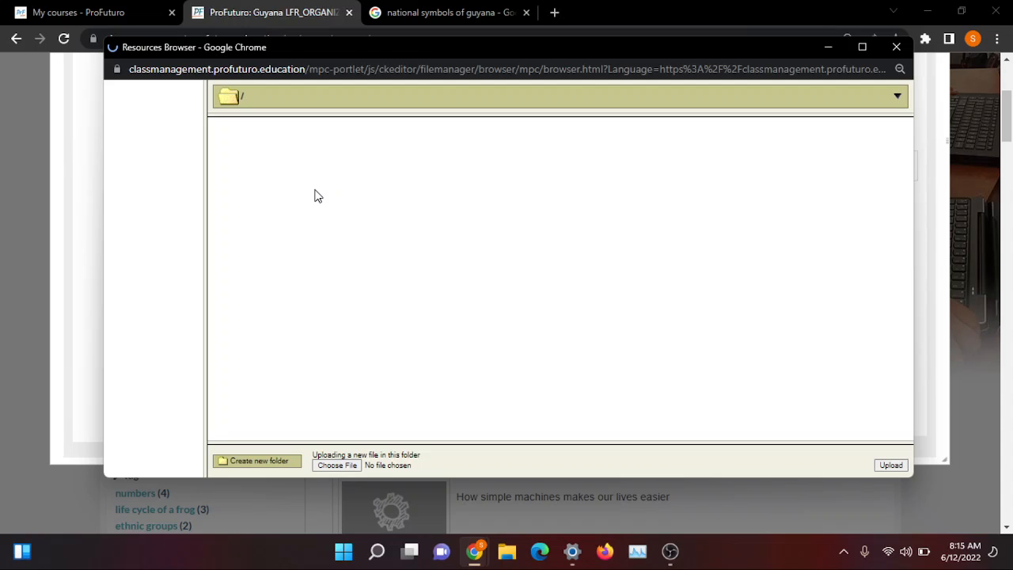
Upload "sddefault (2).jpg" from the Downloads folder to the resources browser and choose it as the page's image
{"action": "left_click", "coordinate": [343, 465]}
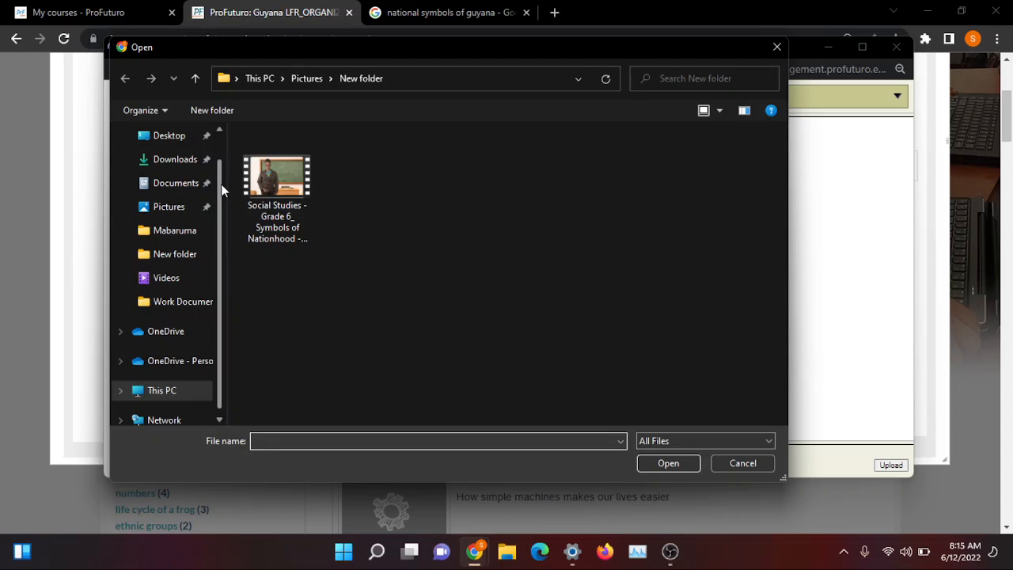
{"action": "left_click", "coordinate": [184, 162]}
{"action": "left_click", "coordinate": [293, 186]}
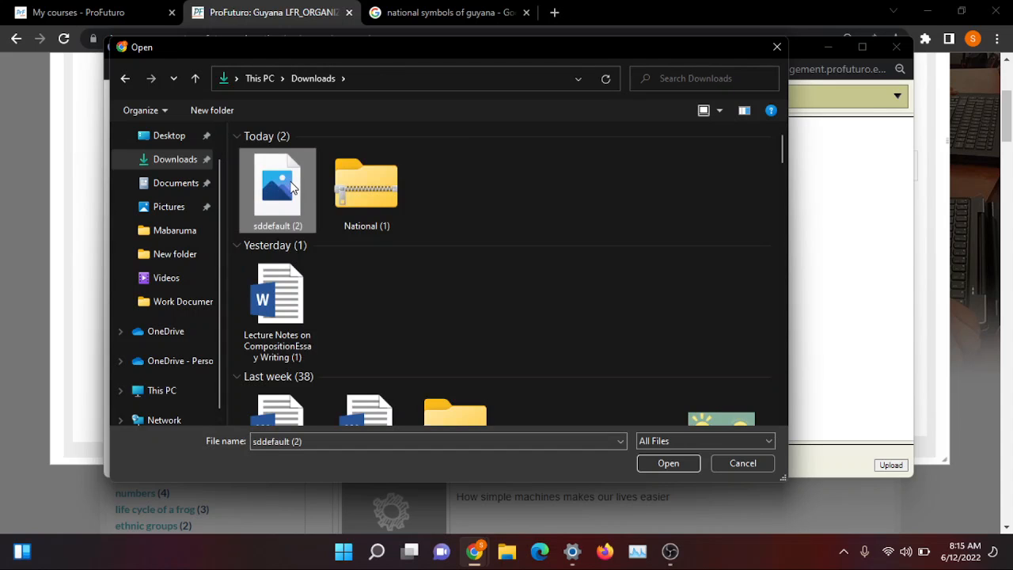
{"action": "left_click", "coordinate": [672, 468]}
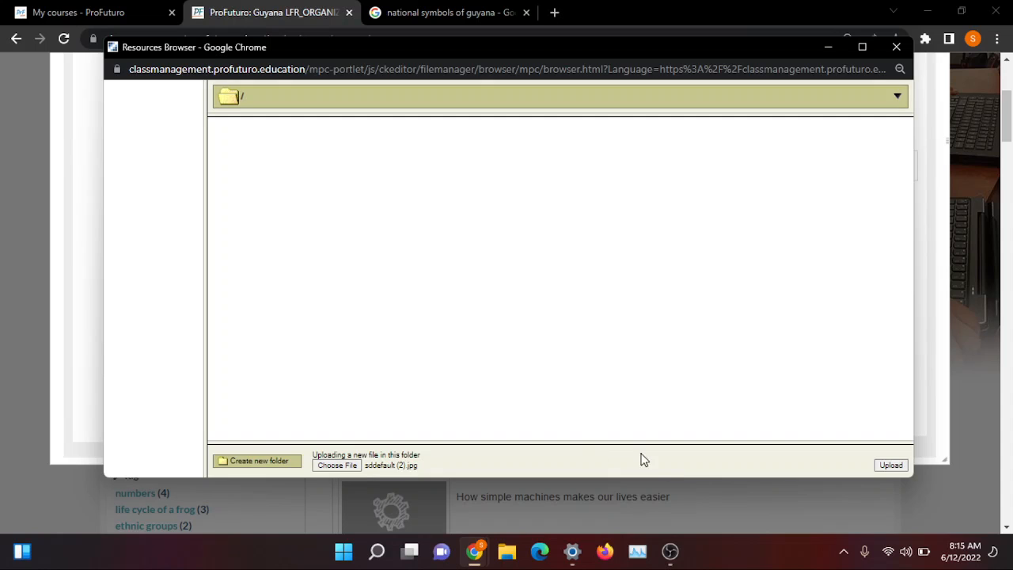
{"action": "left_click", "coordinate": [891, 465]}
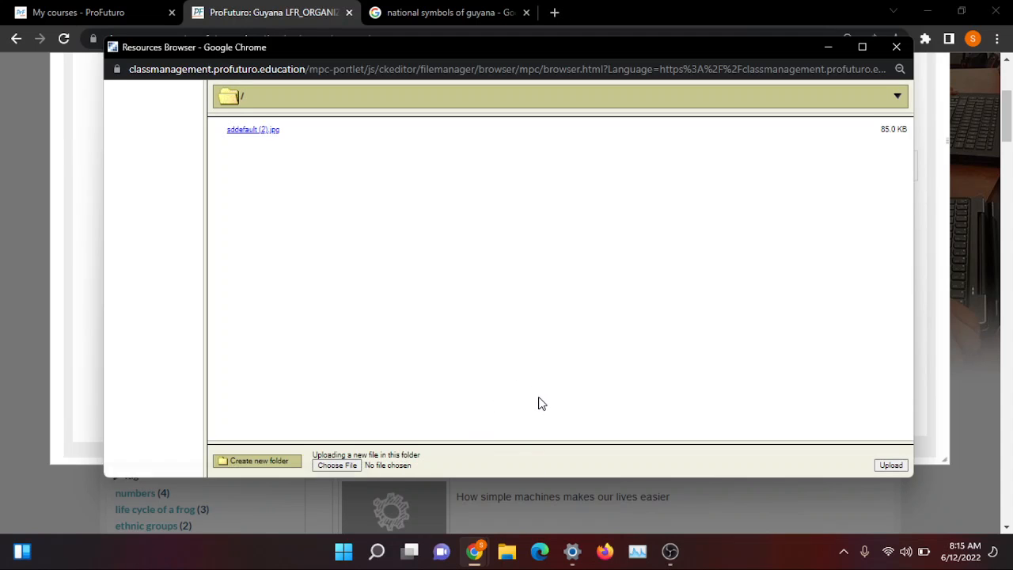
{"action": "left_click", "coordinate": [245, 132]}
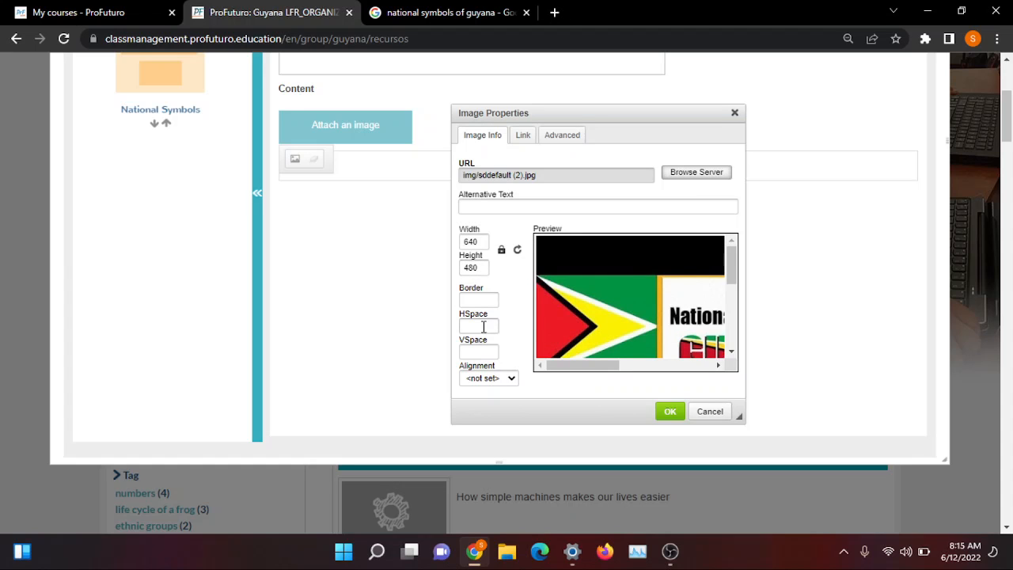
Set the image's border, horizontal space and vertical space to 22 each, check its preview, and insert it
{"action": "left_click", "coordinate": [478, 298]}
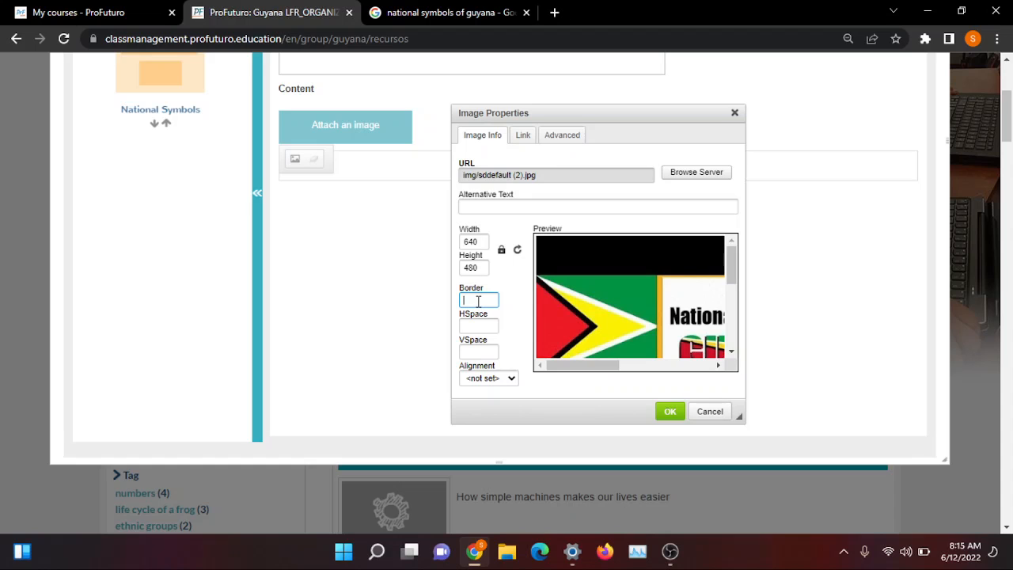
{"action": "type", "text": "22"}
{"action": "left_click", "coordinate": [478, 326]}
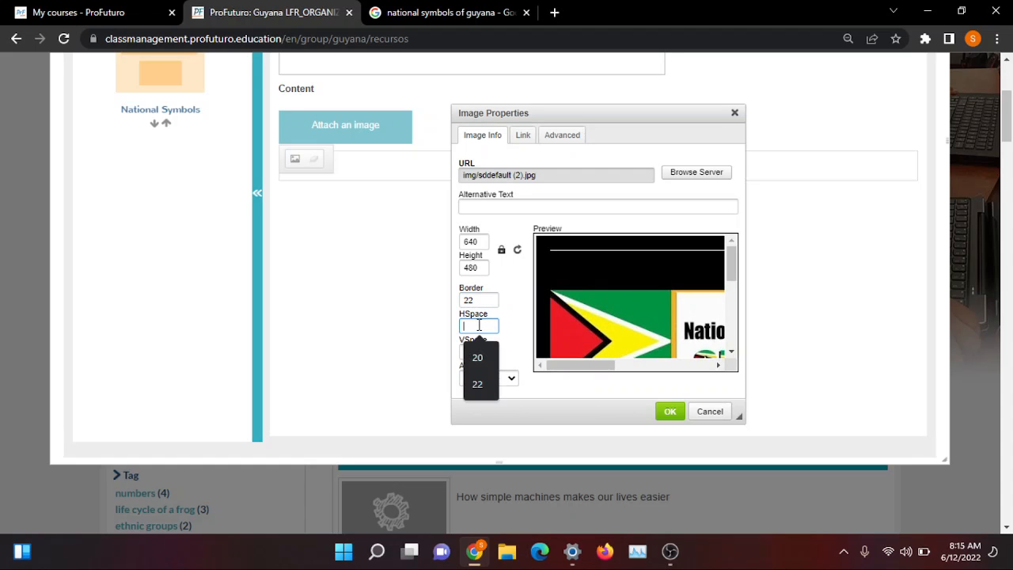
{"action": "left_click", "coordinate": [477, 384]}
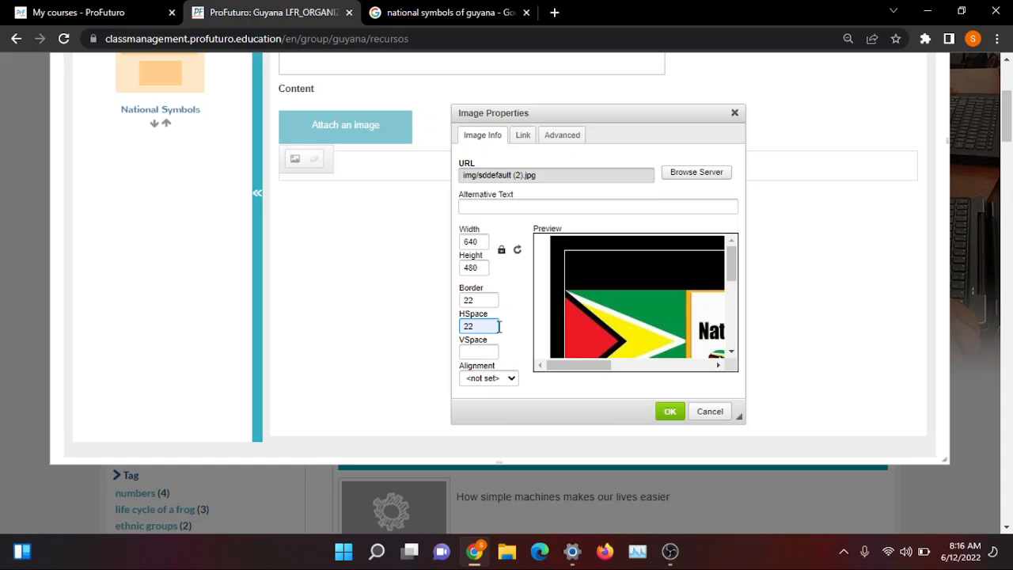
{"action": "left_click", "coordinate": [479, 351]}
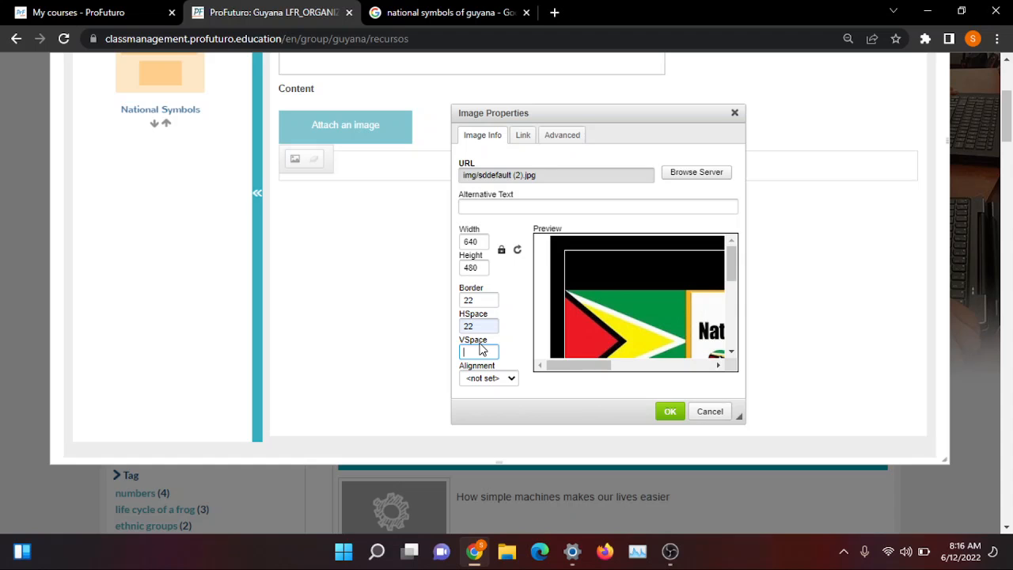
{"action": "type", "text": "22"}
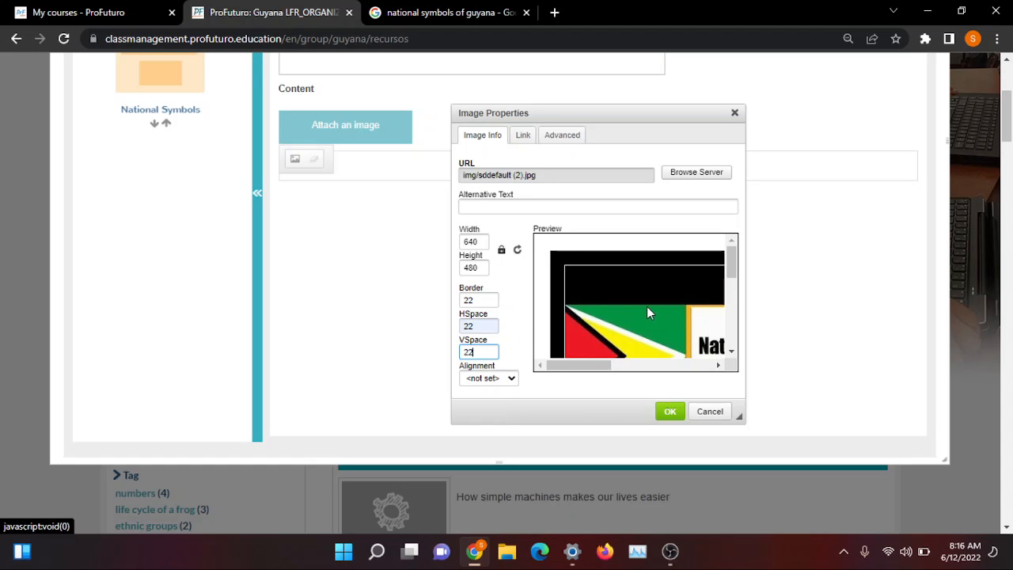
{"action": "left_click_drag", "start_coordinate": [732, 265], "coordinate": [738, 319]}
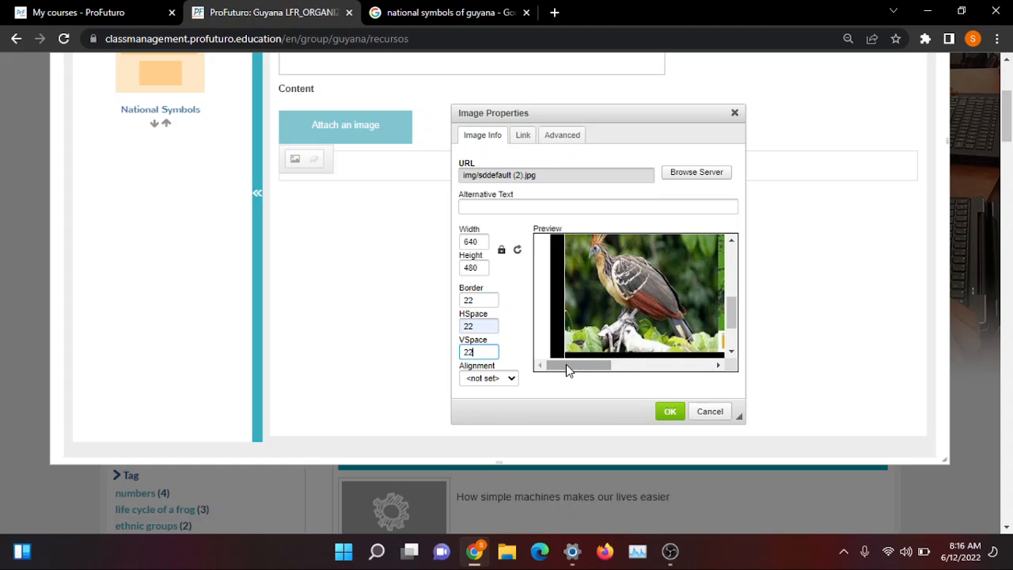
{"action": "mouse_move", "coordinate": [565, 365]}
{"action": "left_mouse_down"}
{"action": "mouse_move", "coordinate": [696, 379]}
{"action": "mouse_move", "coordinate": [558, 370]}
{"action": "left_mouse_up"}
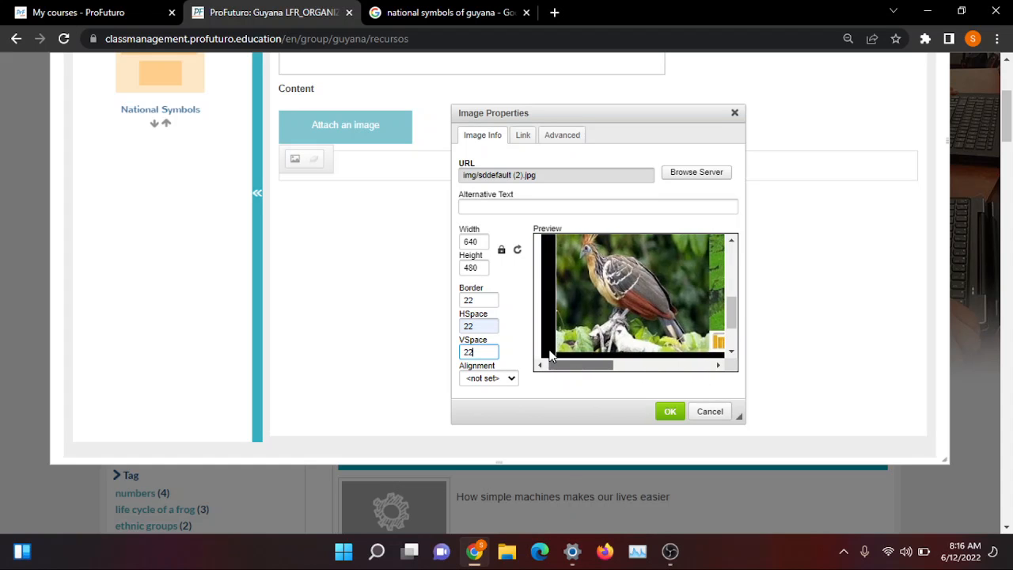
{"action": "left_click", "coordinate": [671, 412]}
Title the image page "Cover Page", check its content, and save the page
{"action": "scroll", "coordinate": [520, 263], "scroll_direction": "up", "scroll_amount": 3}
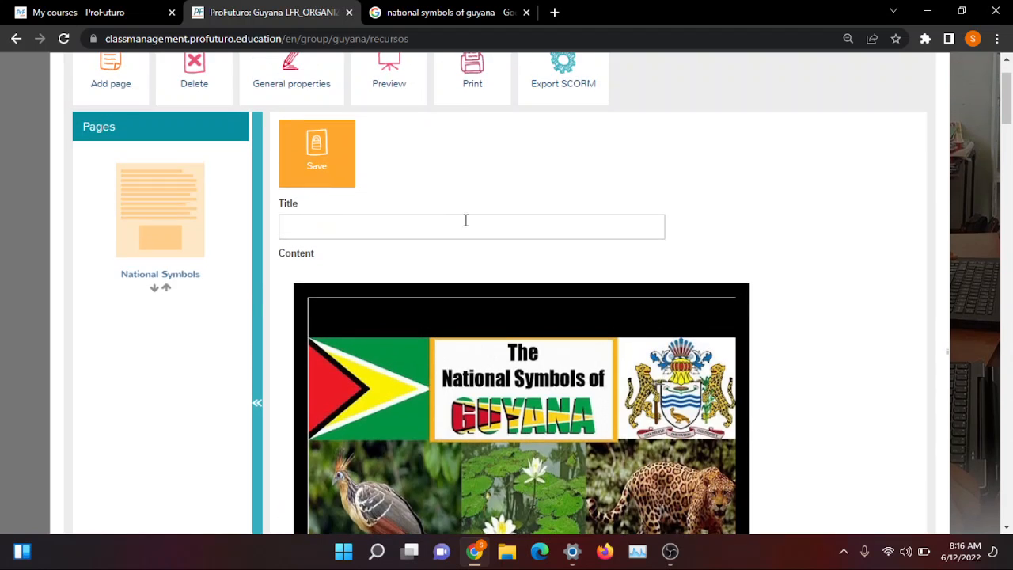
{"action": "left_click", "coordinate": [332, 231]}
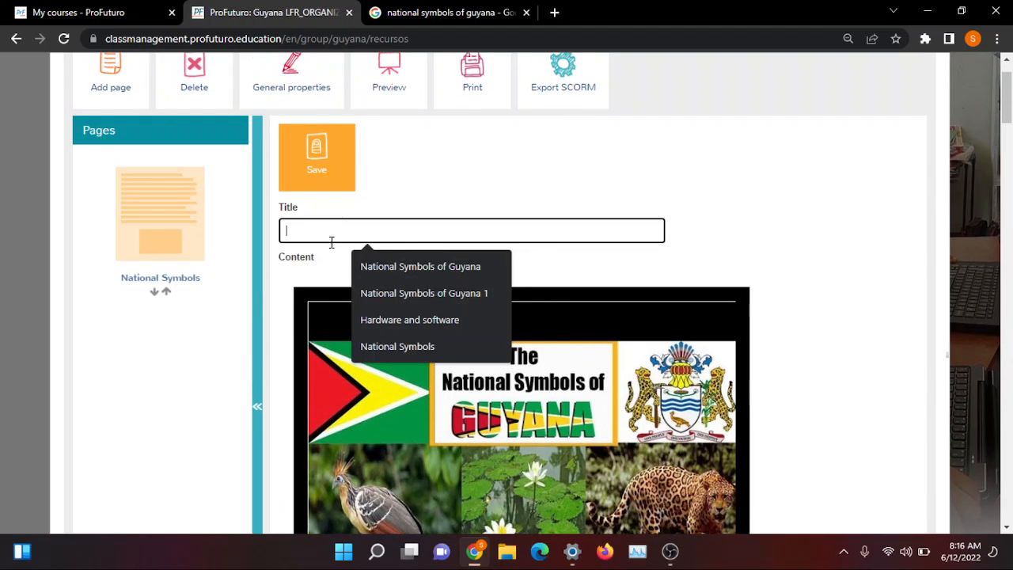
{"action": "type", "text": "Cover Page"}
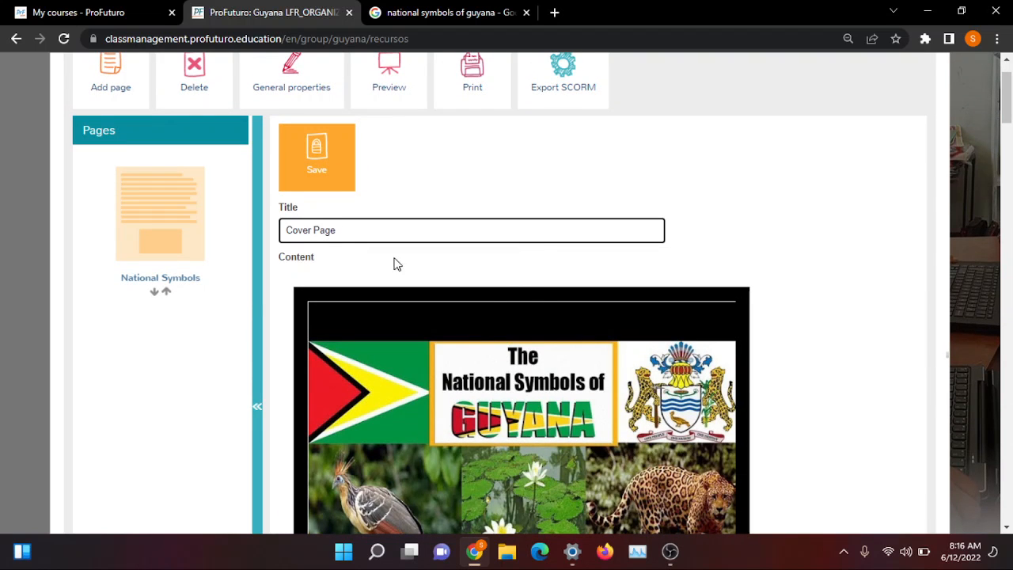
{"action": "scroll", "coordinate": [538, 298], "scroll_direction": "down", "scroll_amount": 5}
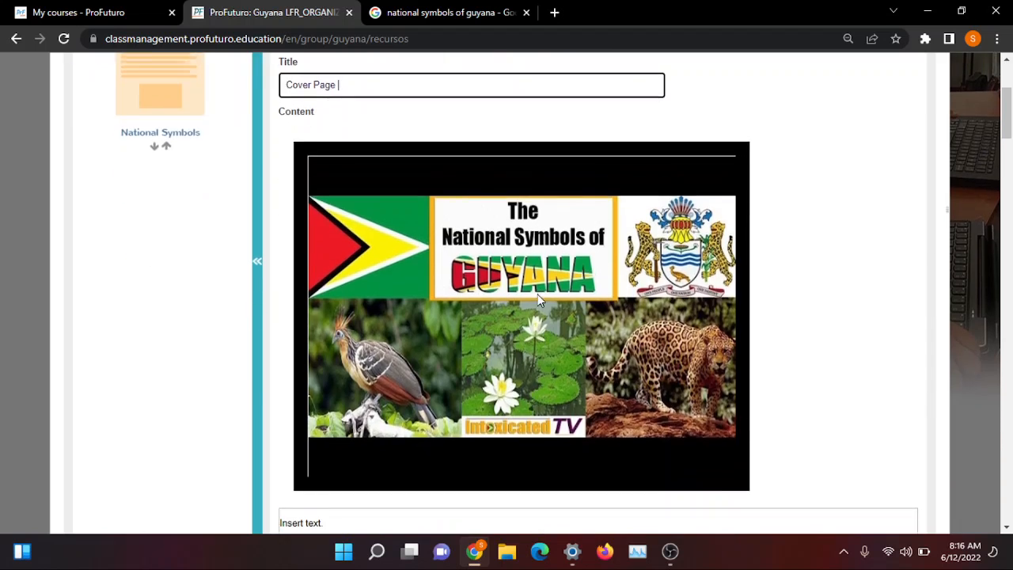
{"action": "scroll", "coordinate": [538, 300], "scroll_direction": "up", "scroll_amount": 5}
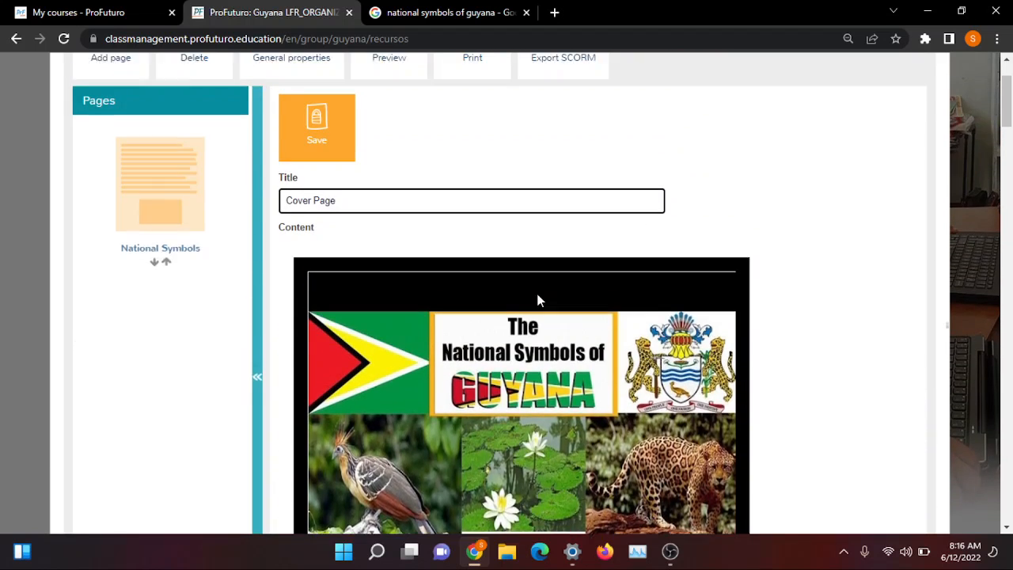
{"action": "scroll", "coordinate": [491, 288], "scroll_direction": "up", "scroll_amount": 2}
{"action": "left_click", "coordinate": [322, 231]}
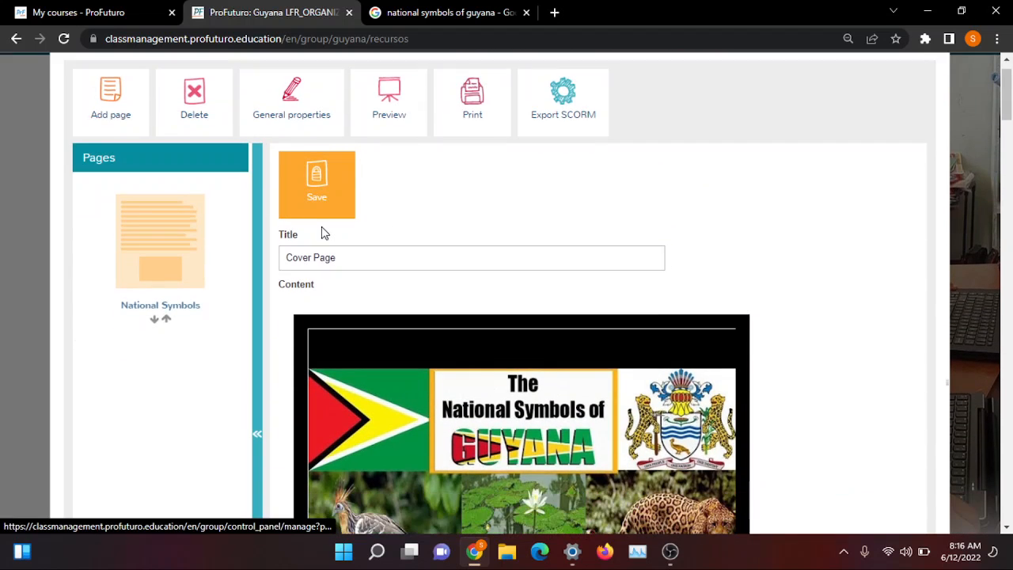
{"action": "left_click", "coordinate": [326, 183]}
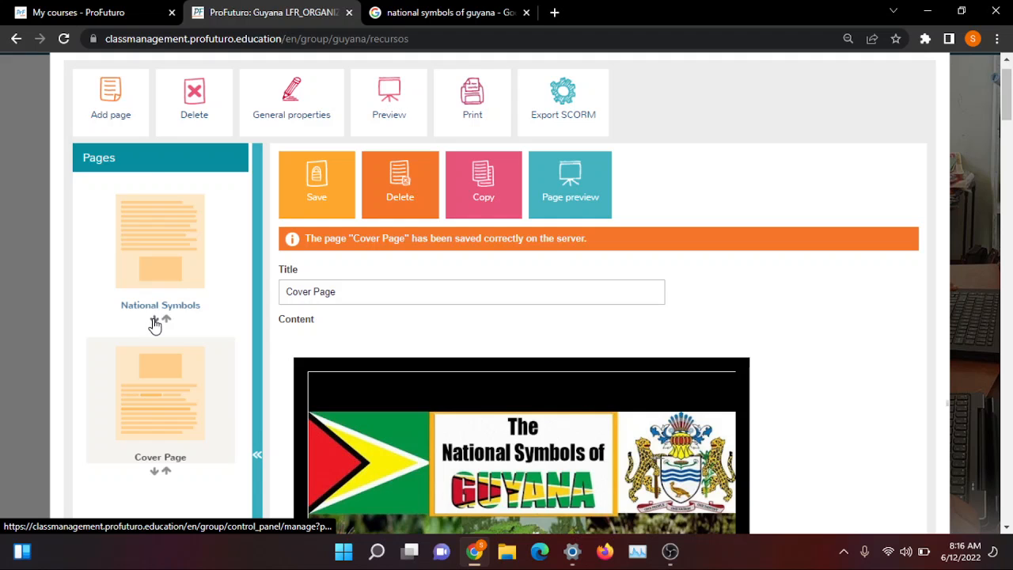
Move the "National Symbols" page below "Cover Page" in the page order and save the cover page again
{"action": "left_click", "coordinate": [154, 320]}
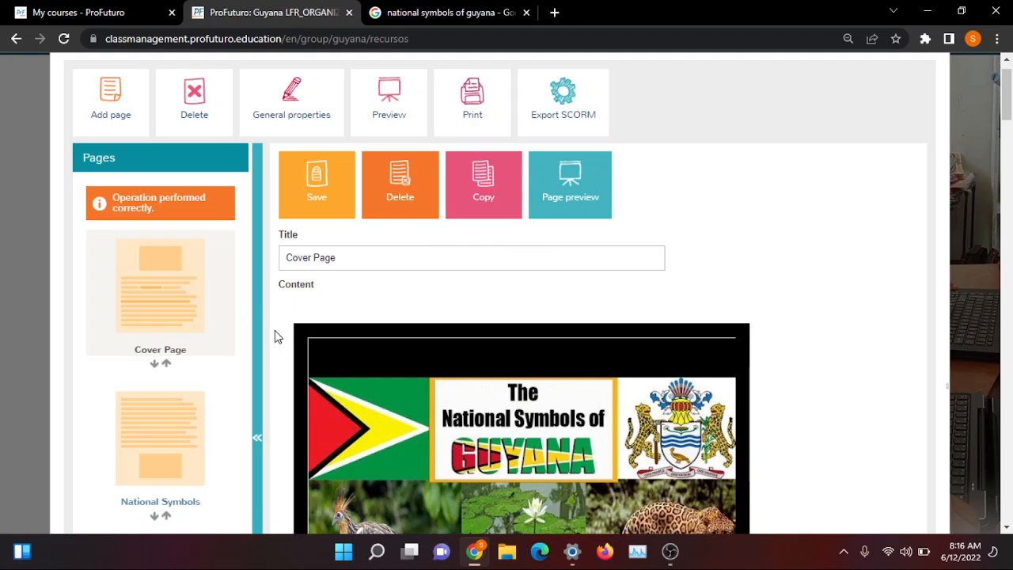
{"action": "left_click", "coordinate": [311, 211]}
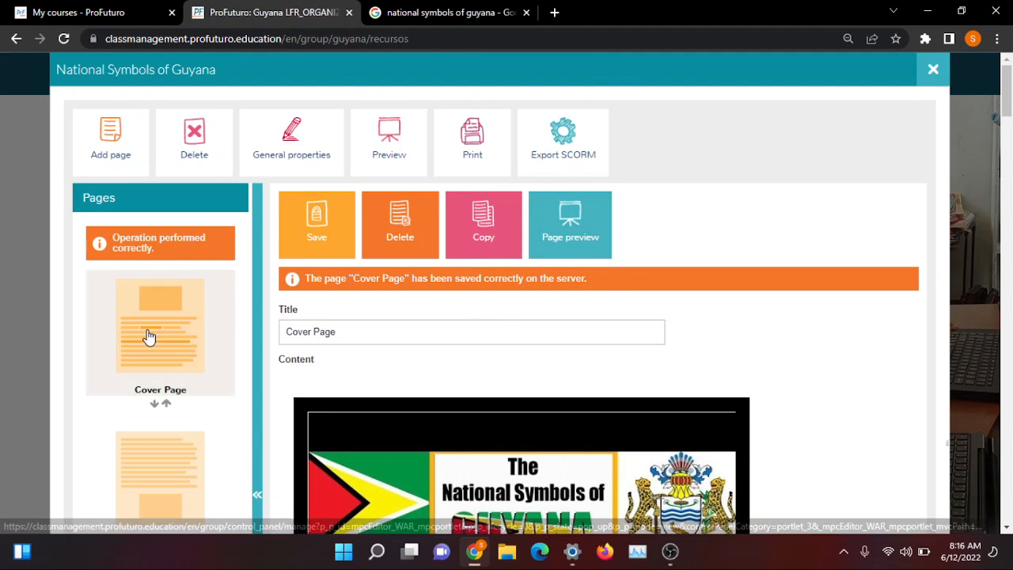
Export the National Symbols of Guyana resource as a SCORM package
{"action": "left_click", "coordinate": [590, 172]}
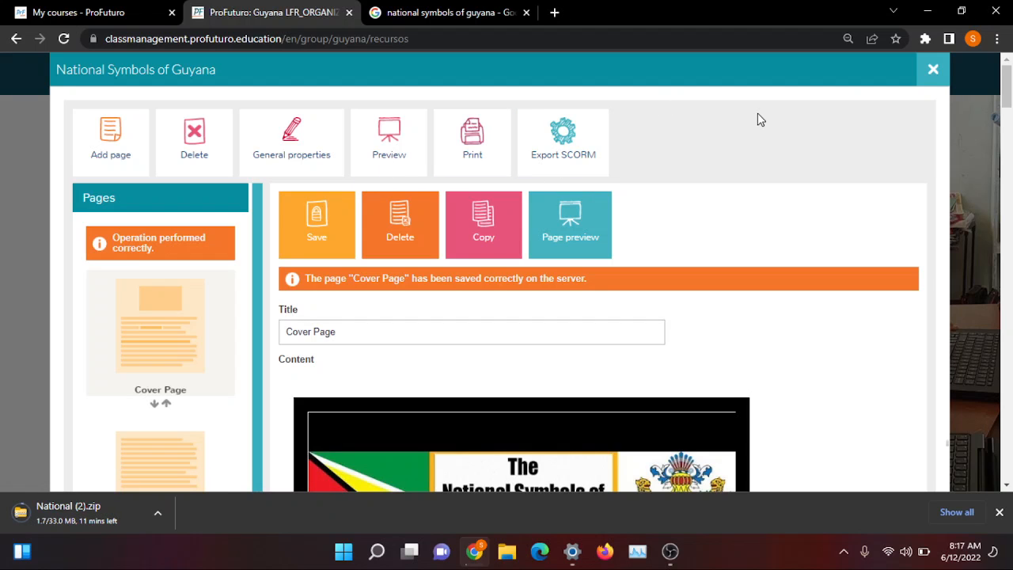
Close the National Symbols of Guyana resource editor and look through the Guyana LFR_ORGANIZATION resource list for the new resource
{"action": "left_click", "coordinate": [936, 71]}
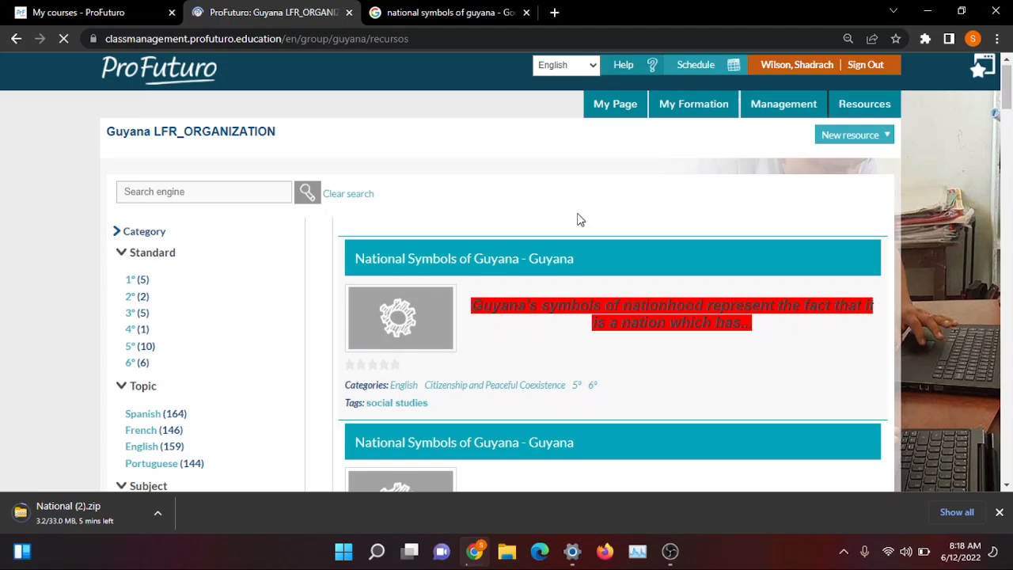
{"action": "scroll", "coordinate": [610, 298], "scroll_direction": "down", "scroll_amount": 1}
{"action": "scroll", "coordinate": [669, 225], "scroll_direction": "up", "scroll_amount": 1}
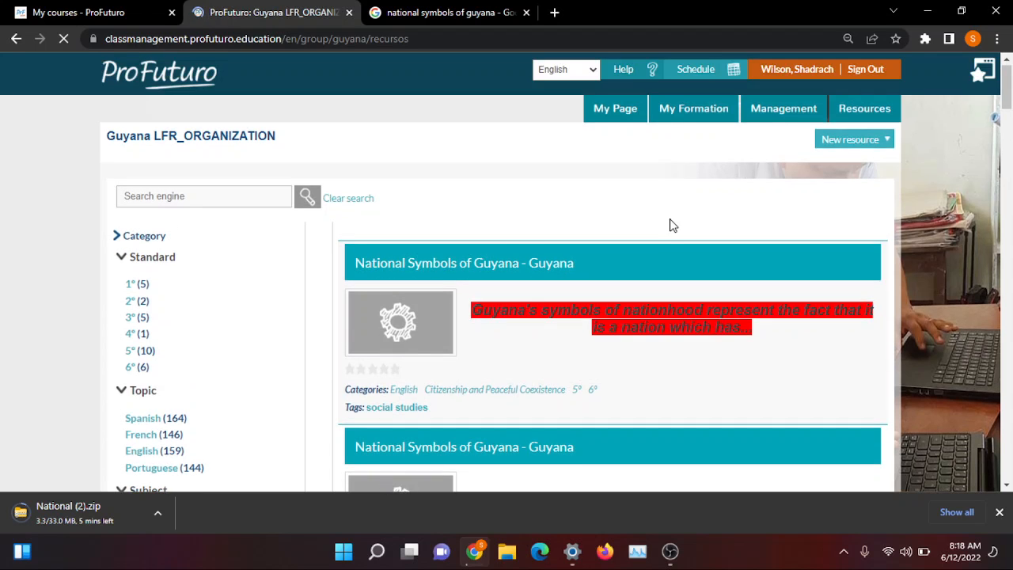
{"action": "scroll", "coordinate": [669, 225], "scroll_direction": "down", "scroll_amount": 4}
{"action": "scroll", "coordinate": [670, 224], "scroll_direction": "up", "scroll_amount": 4}
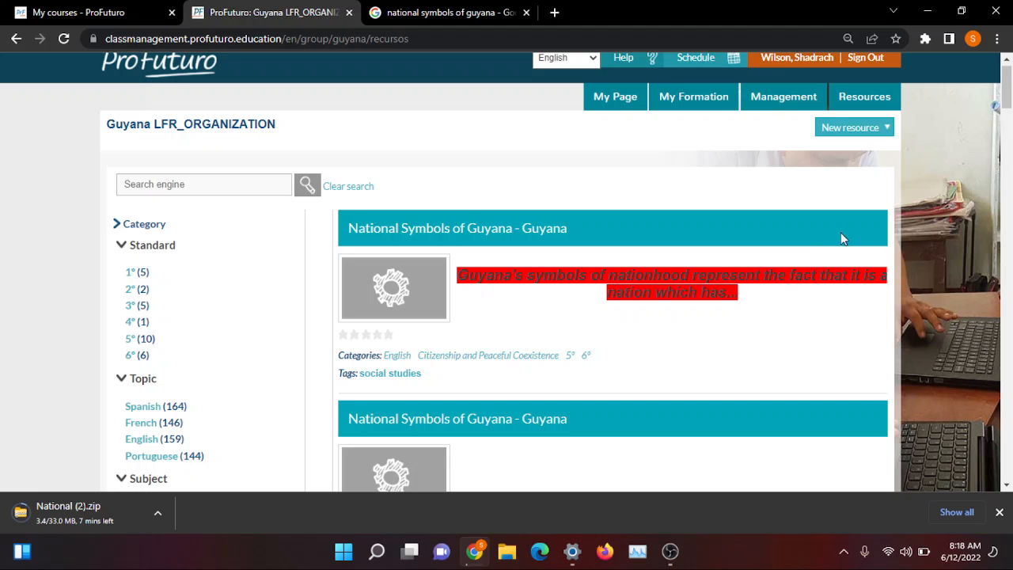
{"action": "scroll", "coordinate": [811, 265], "scroll_direction": "down", "scroll_amount": 3}
{"action": "scroll", "coordinate": [805, 266], "scroll_direction": "down", "scroll_amount": 7}
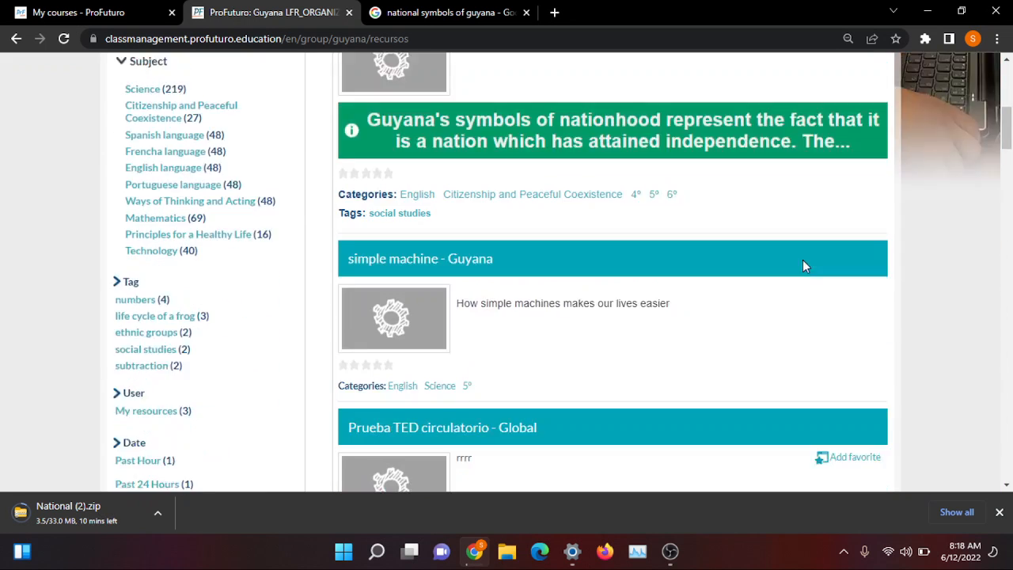
{"action": "scroll", "coordinate": [849, 168], "scroll_direction": "down", "scroll_amount": 8}
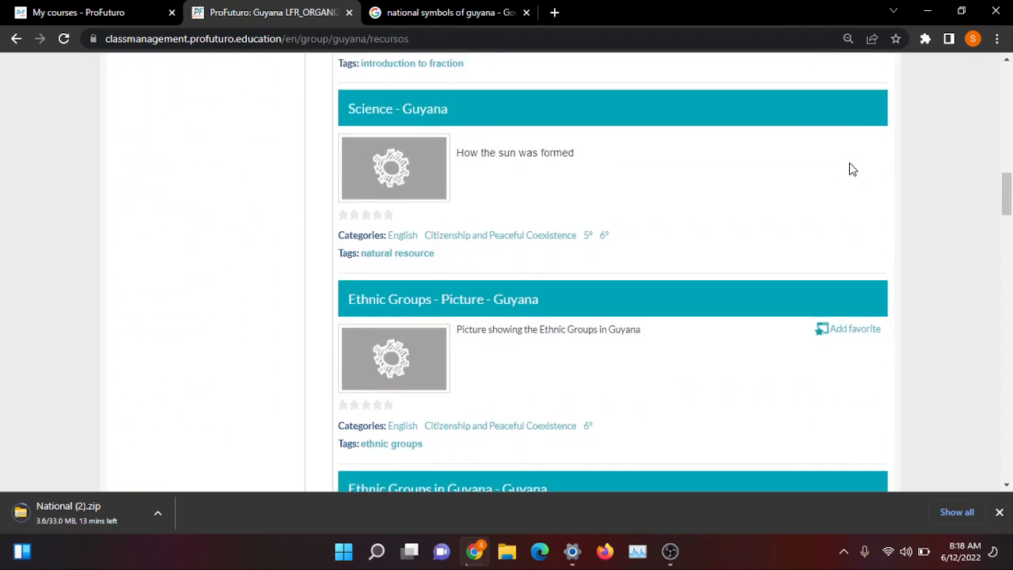
{"action": "scroll", "coordinate": [720, 190], "scroll_direction": "up", "scroll_amount": 15}
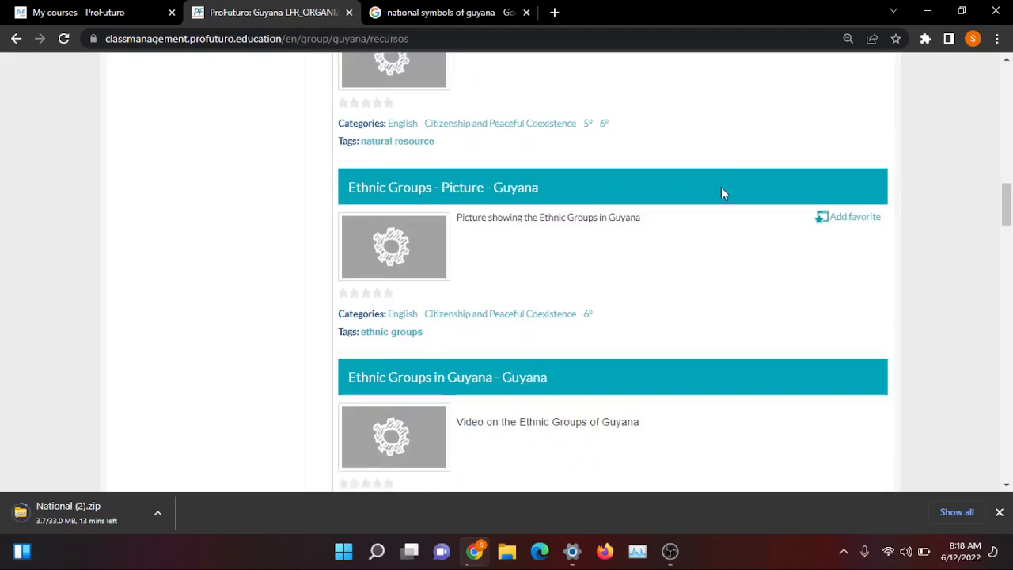
{"action": "scroll", "coordinate": [721, 190], "scroll_direction": "up", "scroll_amount": 3}
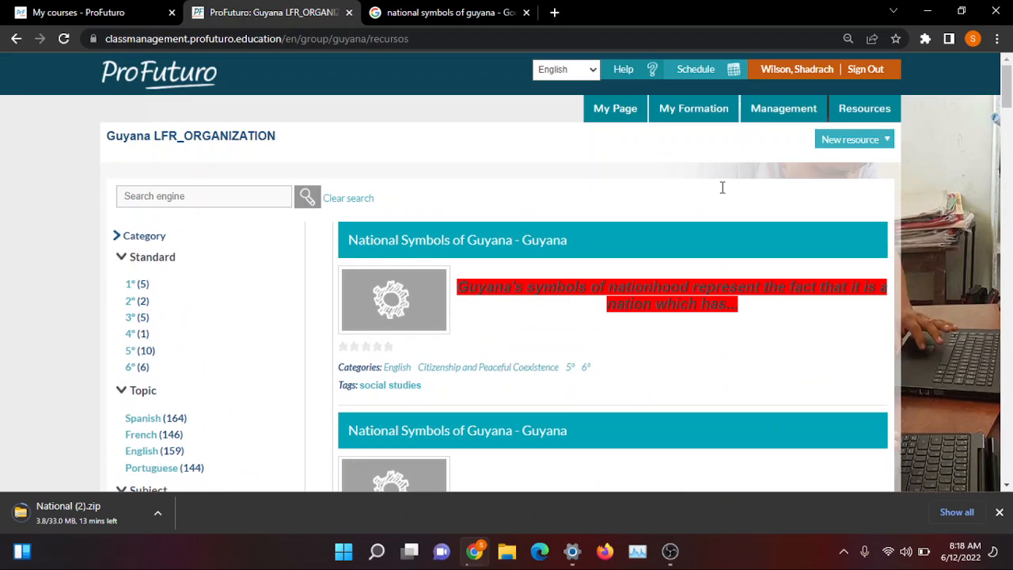